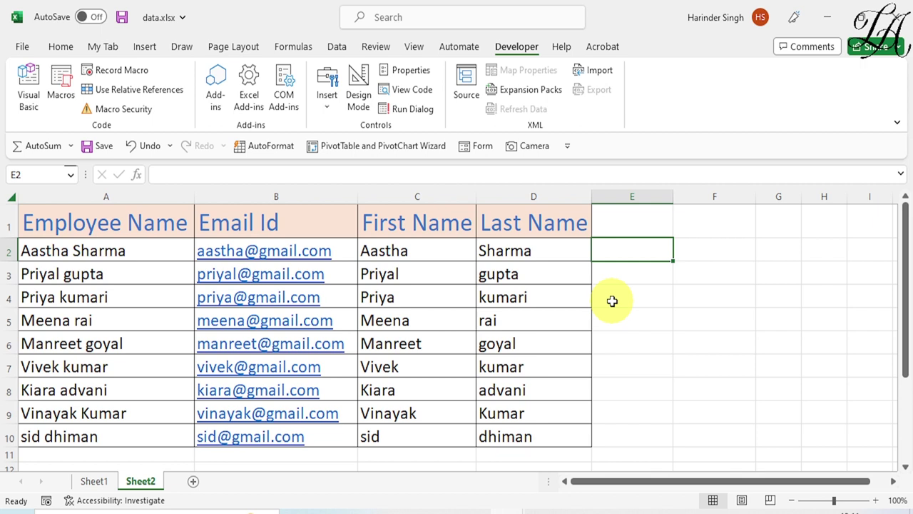
With E4 selected, create Sub instrrr() in Module1's editor and leave blank lines in its body
left_click(612, 301)
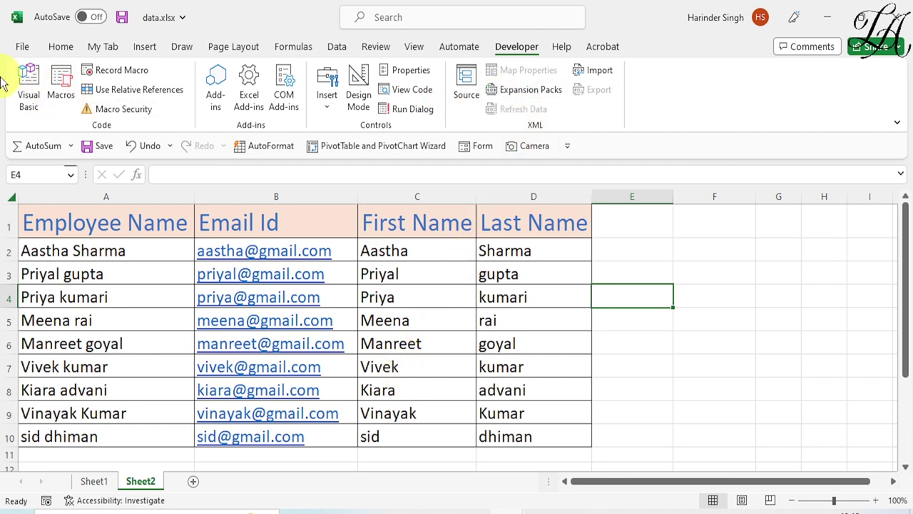
left_click(26, 83)
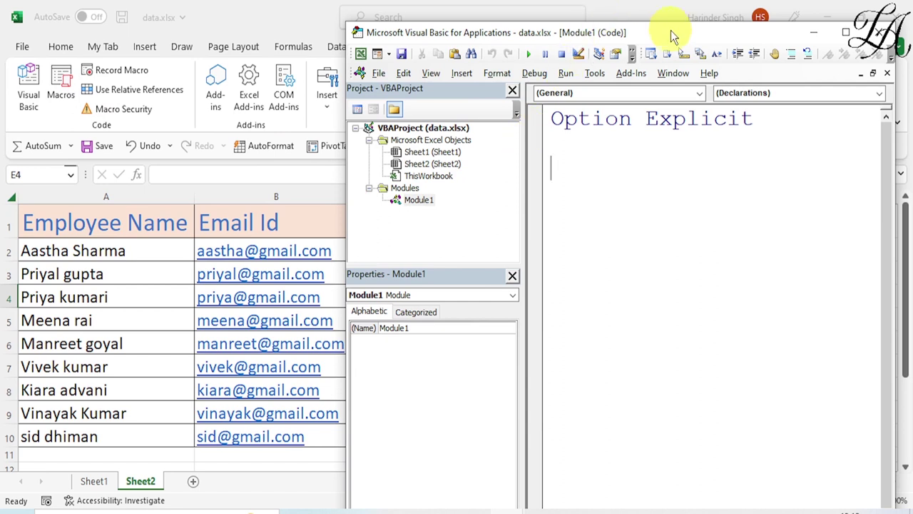
left_click_drag(673, 33, 613, 33)
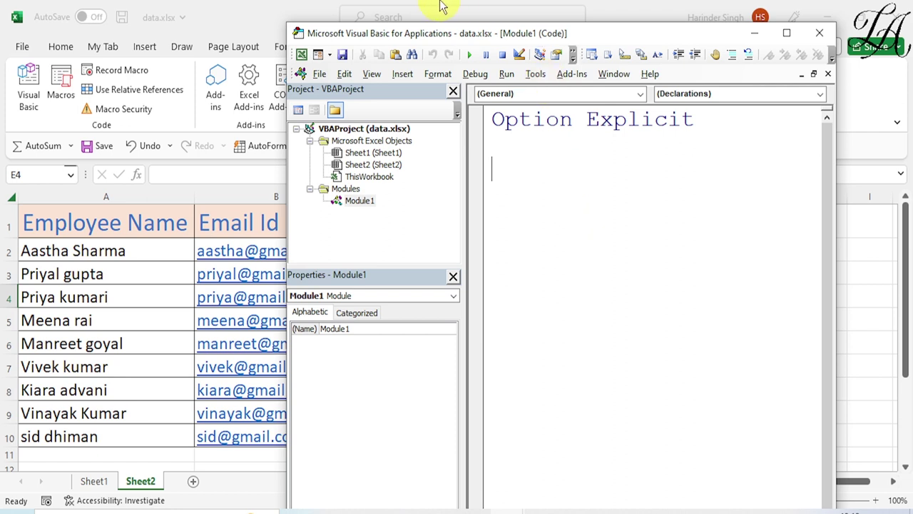
type("sub ")
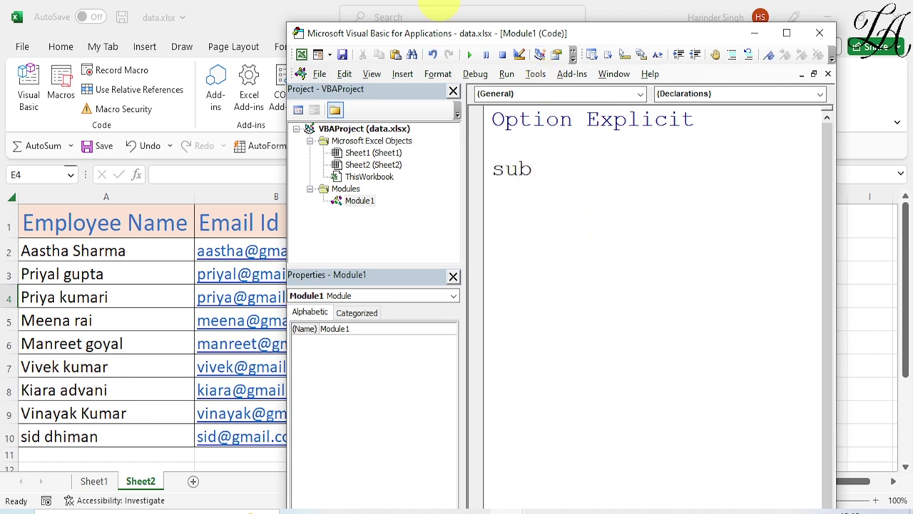
type("inst")
type("rrr(")
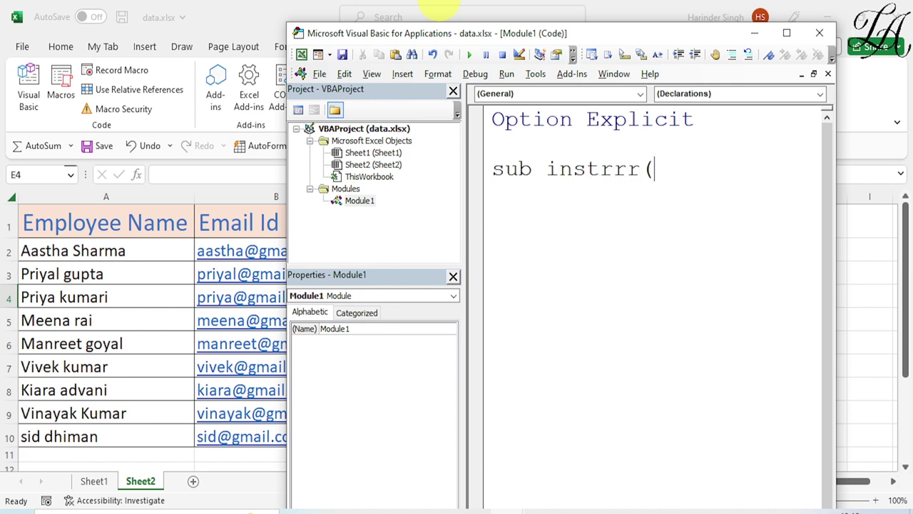
type(")")
key("Return")
key("Return")
key("Return")
key("Return")
key("Up")
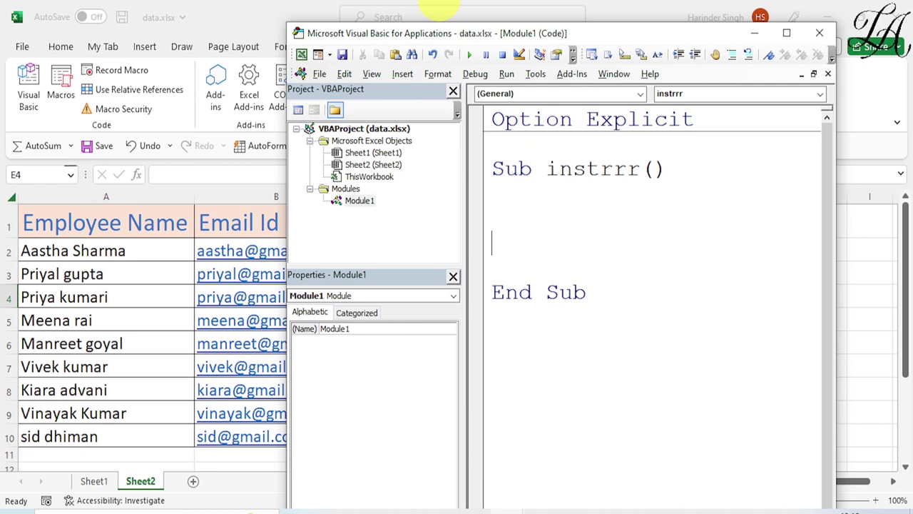
key("Up")
key("Up")
Declare x As String, set x = Range("a2").Value, and begin a msgbox instr( line
type("dim ")
type("x as str")
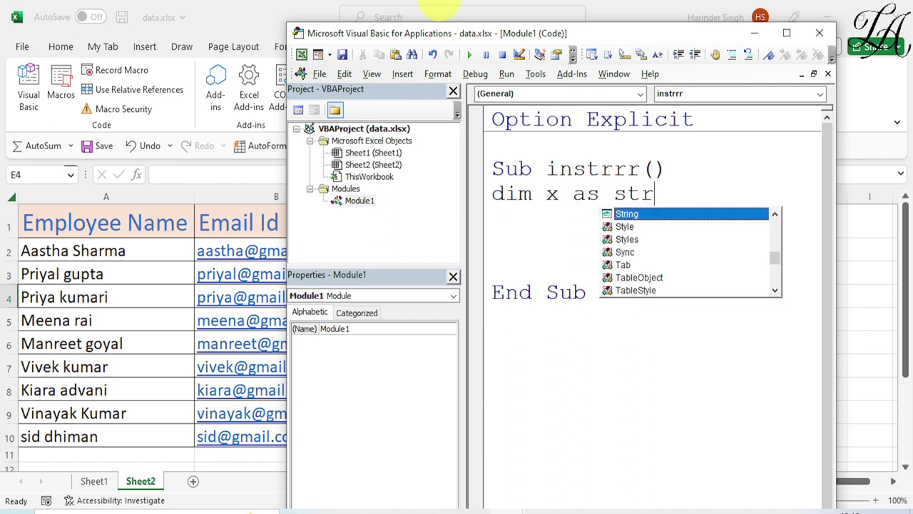
type("ing")
key("Return")
type("x")
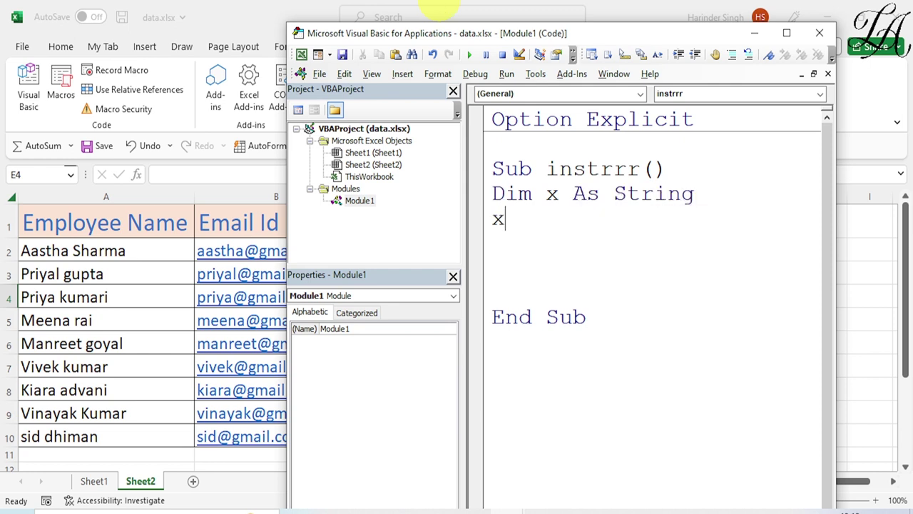
type("=")
type("r")
type("ange")
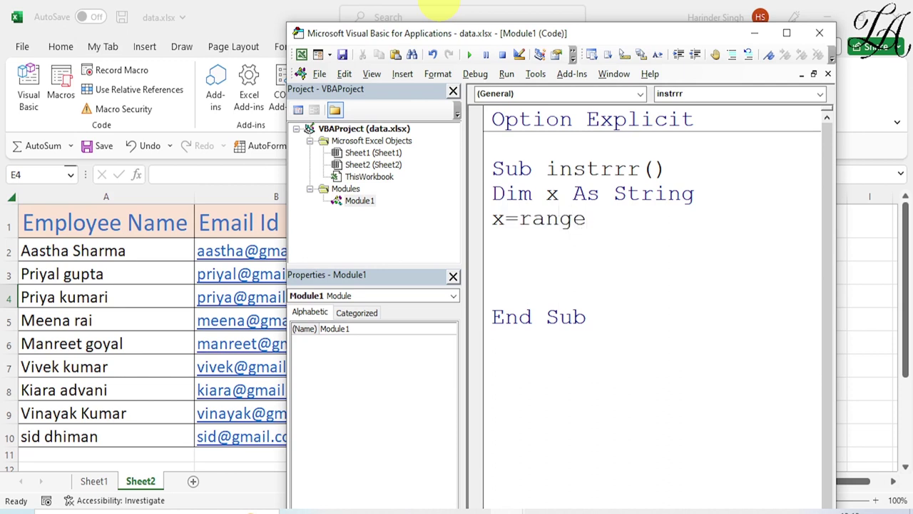
type("(")
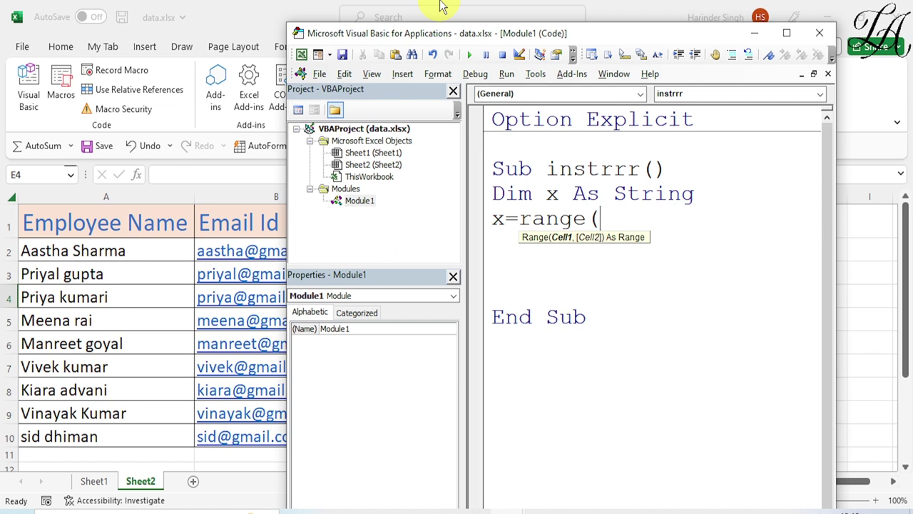
type("\"")
type("a2")
type("\")")
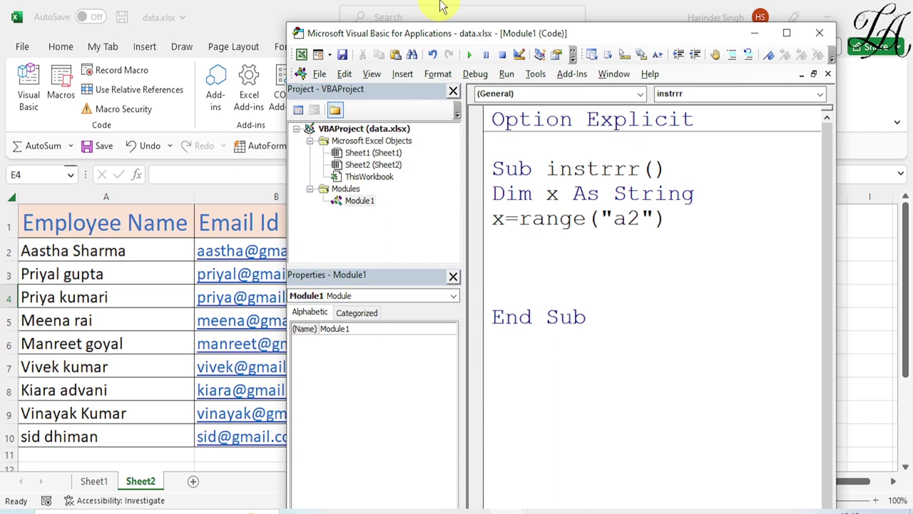
type(".valu")
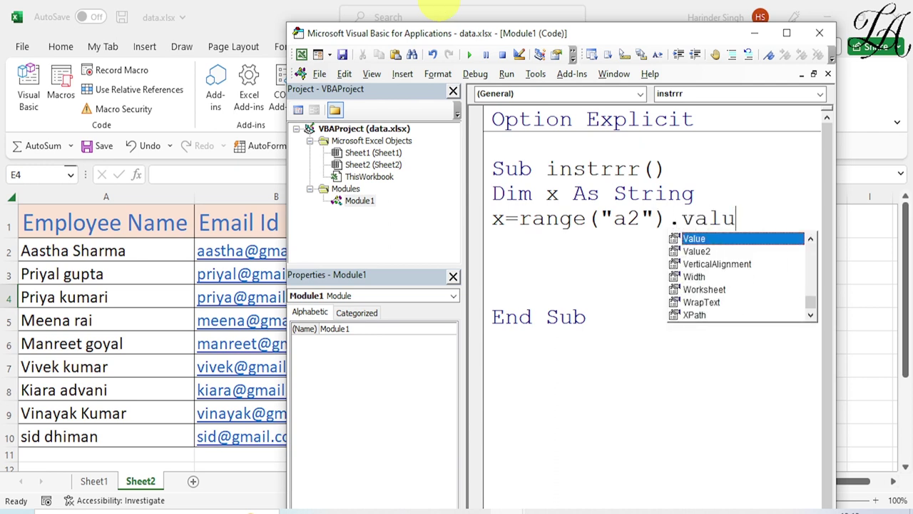
type("e")
key("Return")
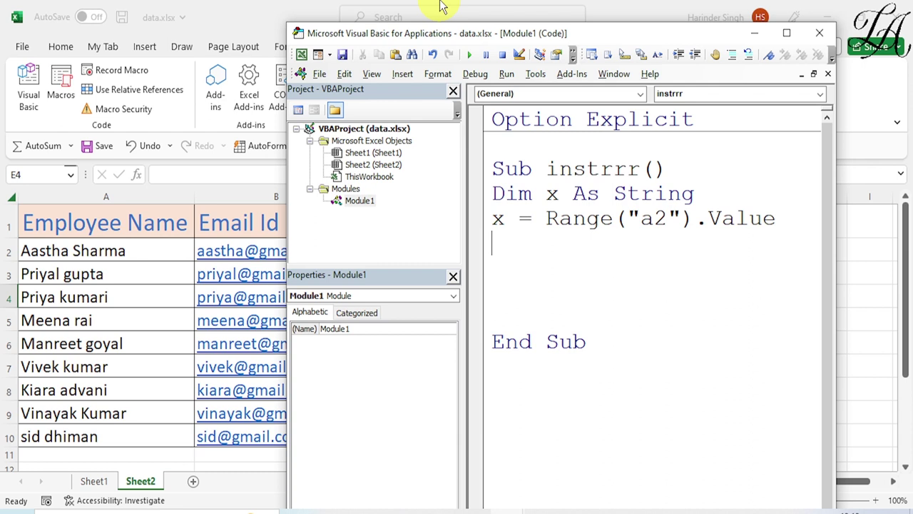
type("msgbos ")
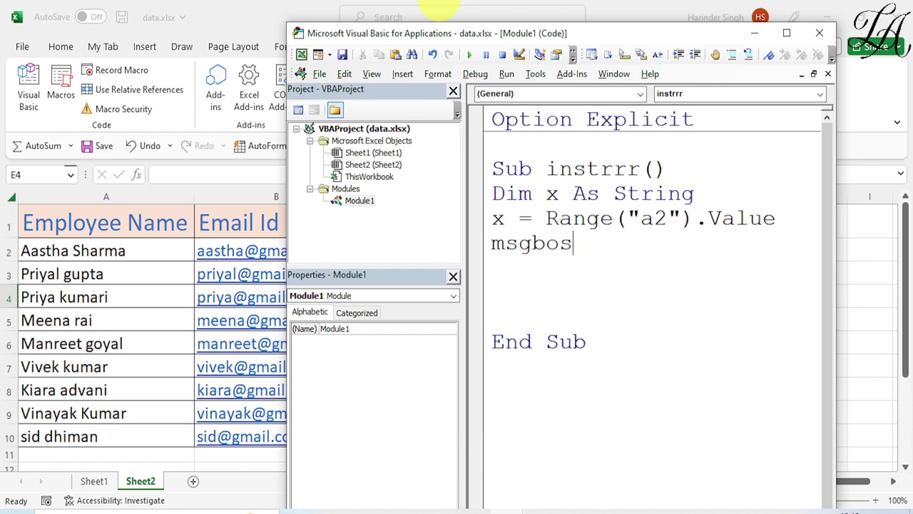
type("inst")
type("r(")
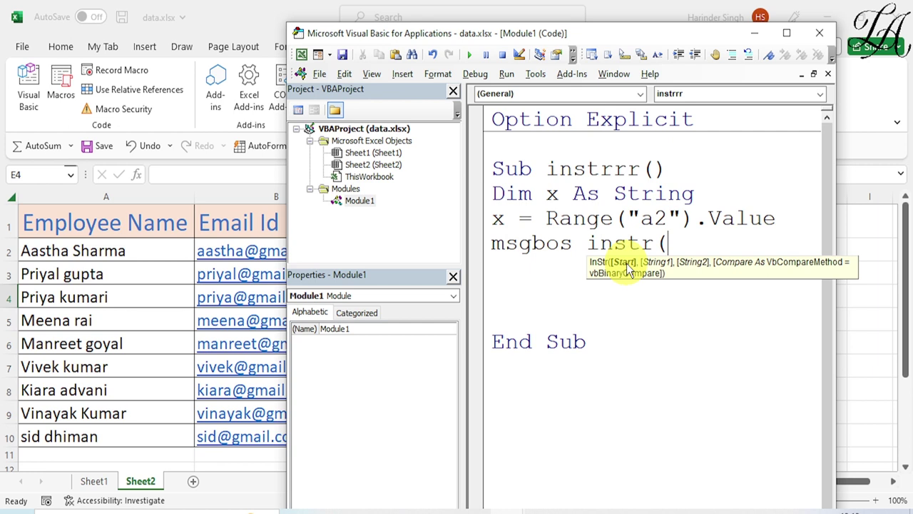
Complete MsgBox InStr(1, x, "t"), fix the msgbos typo, and run the macro
type("1")
type(",")
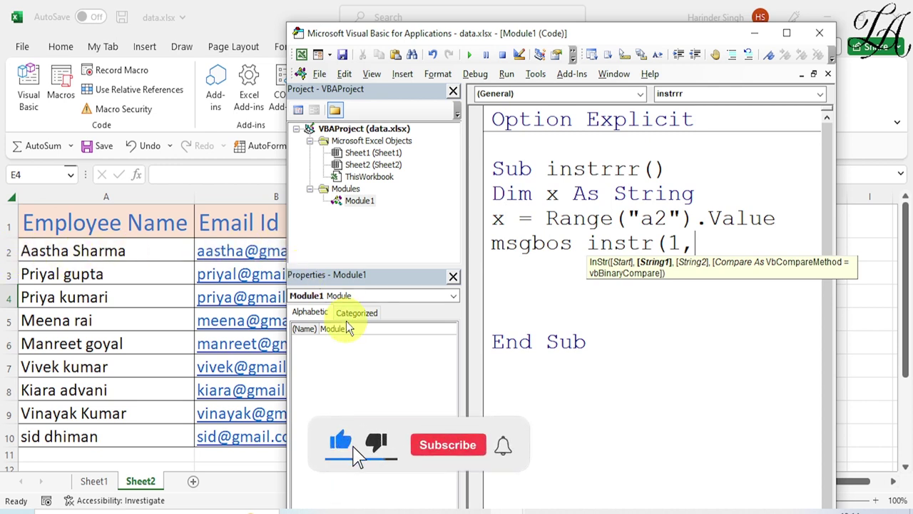
type("x,")
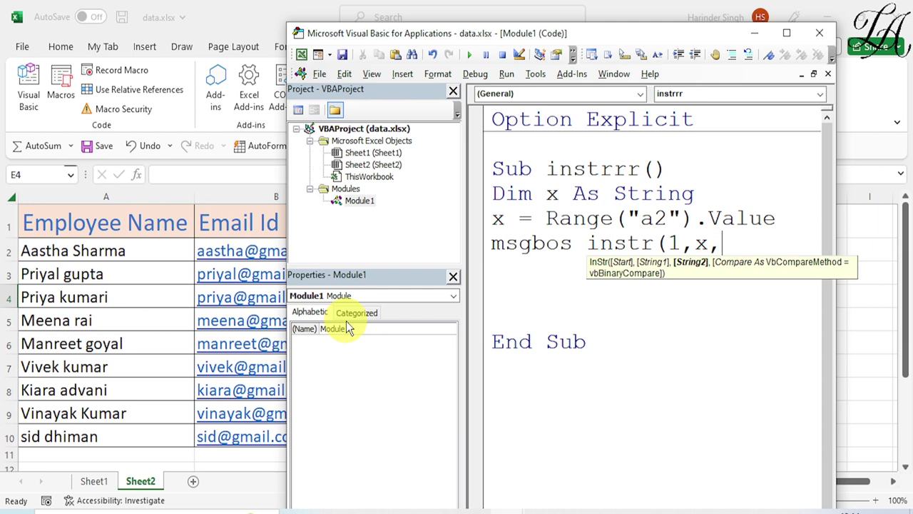
type("\"")
type("t\"")
type(")")
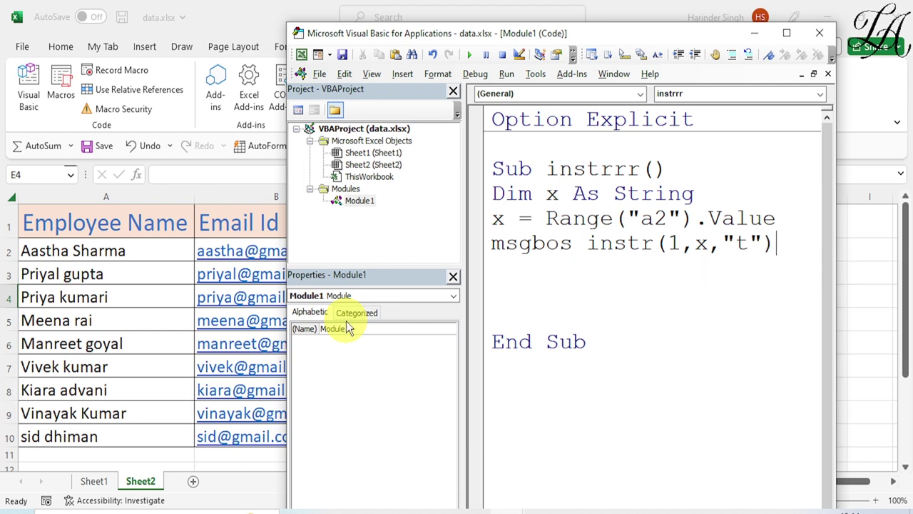
left_click(568, 246)
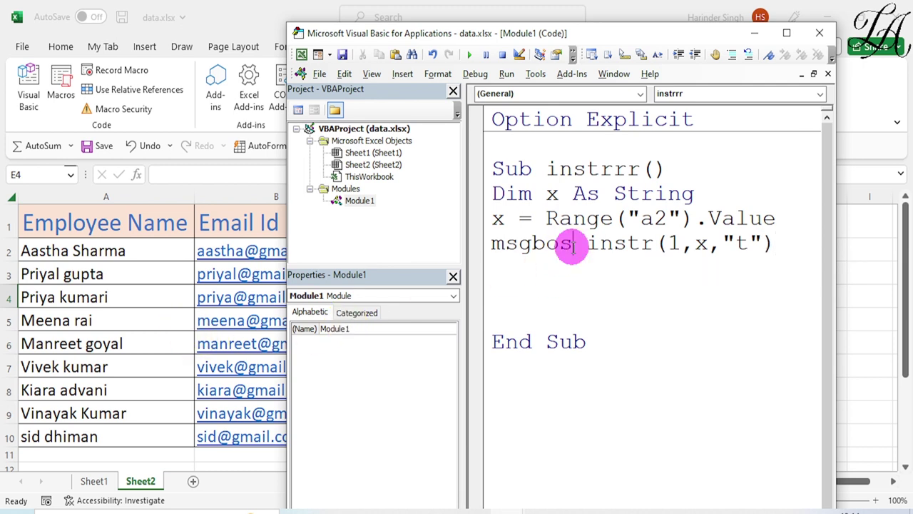
key("BackSpace")
type("x")
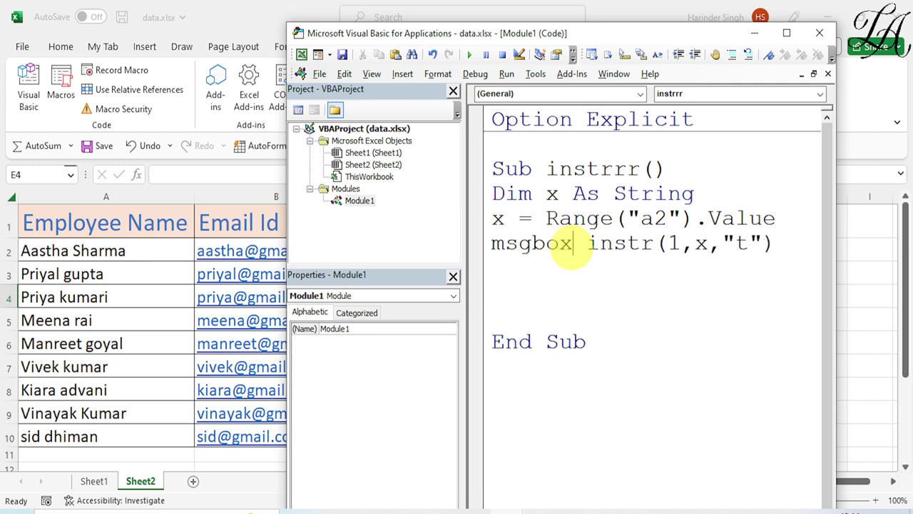
key("F5")
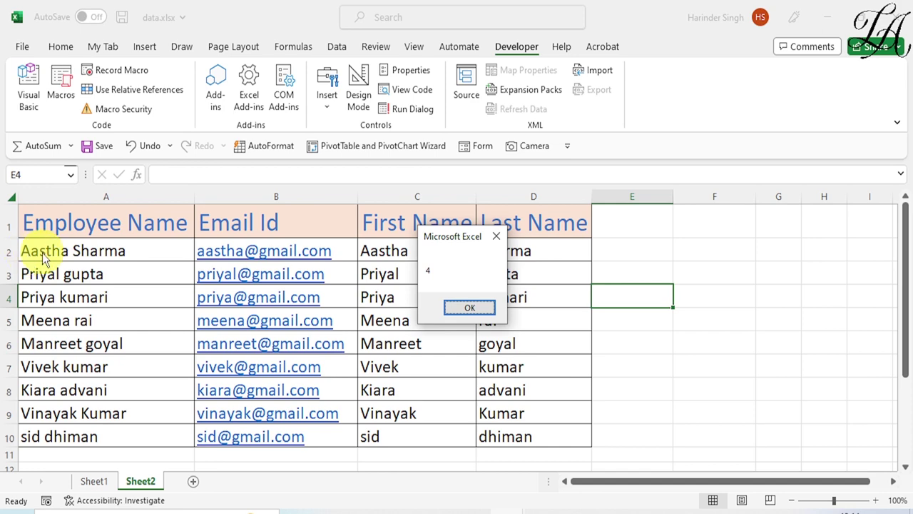
Dismiss the result, change InStr's start position to 2, and rerun the macro
left_click(456, 309)
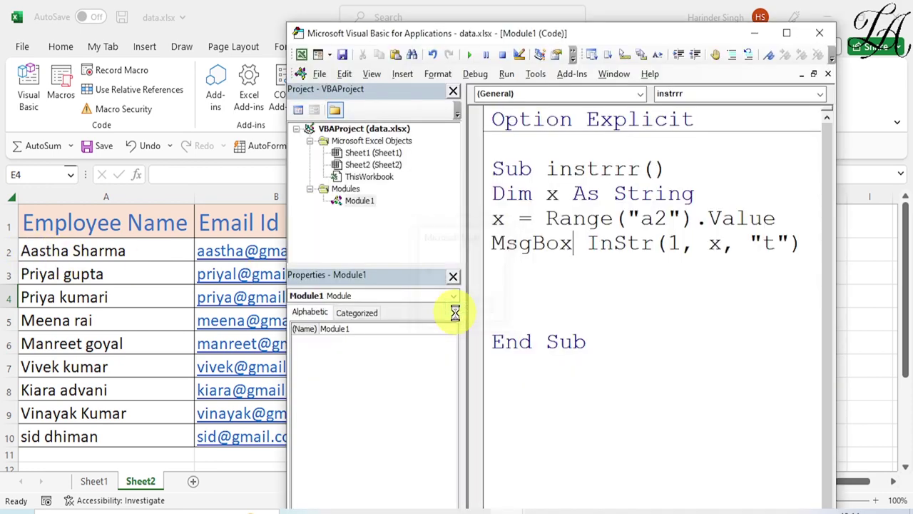
left_click(677, 243)
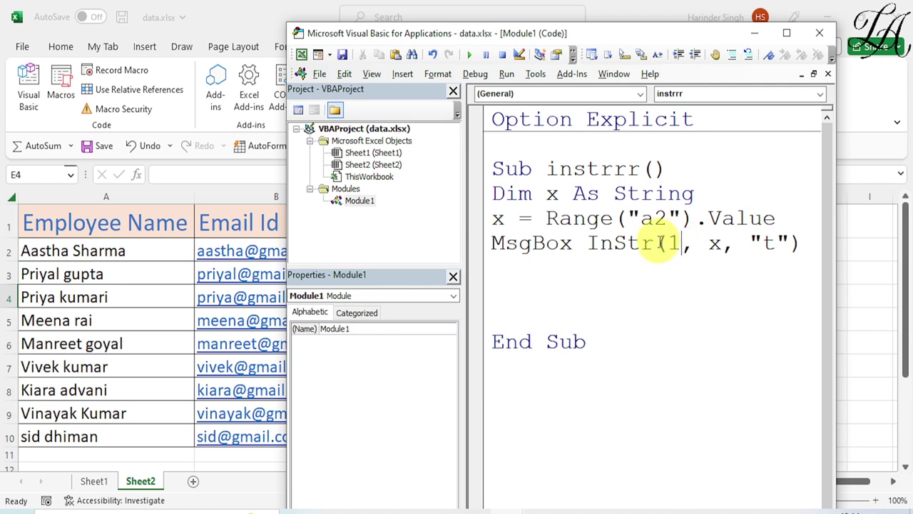
key("BackSpace")
type("2")
key("F5")
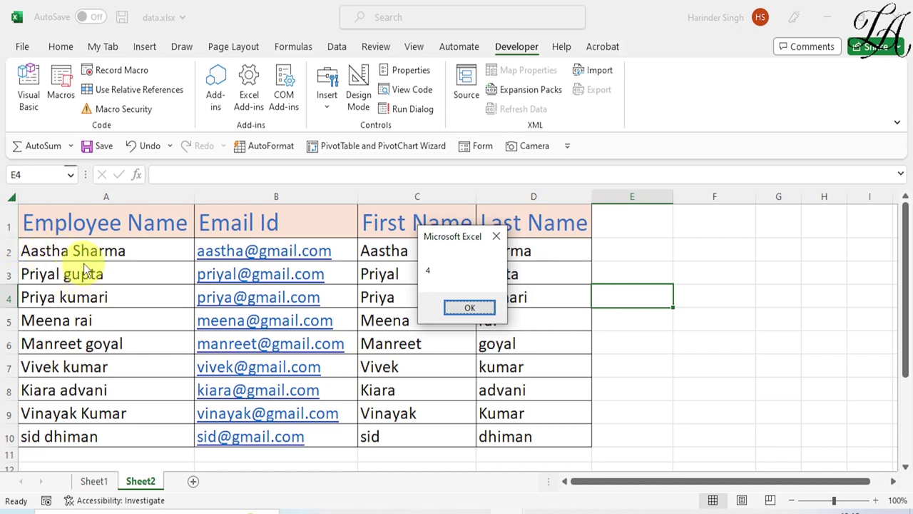
Rerun the macro with InStr start positions 3, 4 and 5; position 5 returns 0
left_click(457, 309)
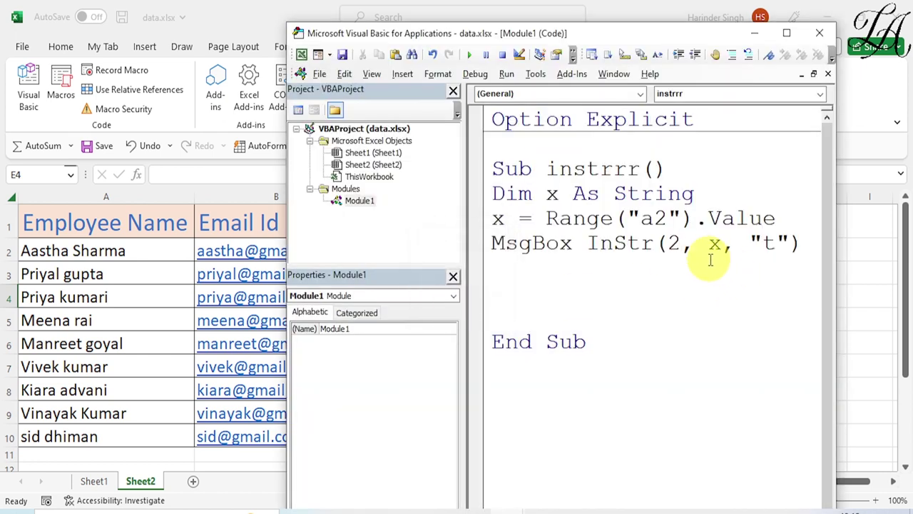
type("3")
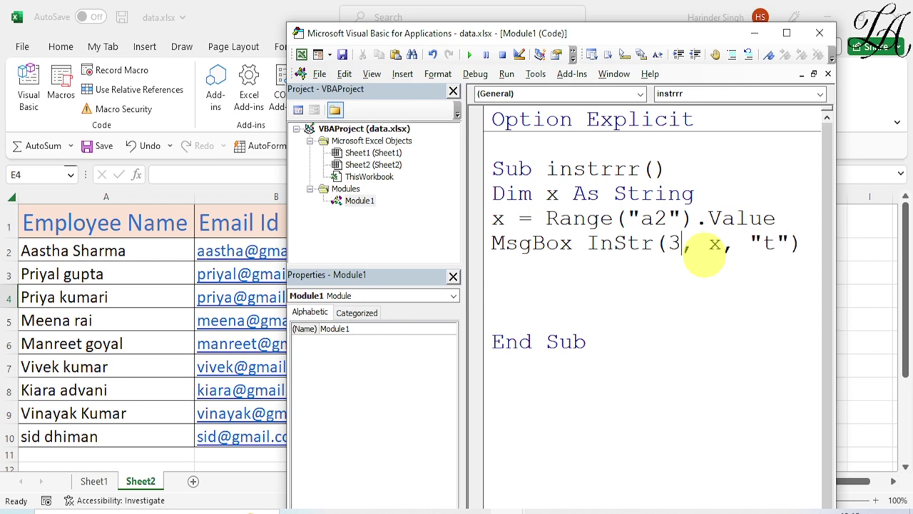
key("F5")
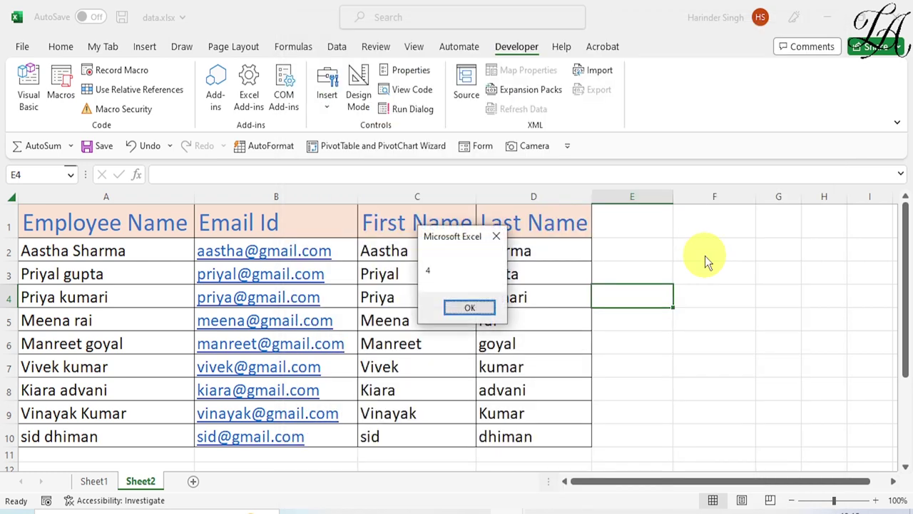
left_click(474, 312)
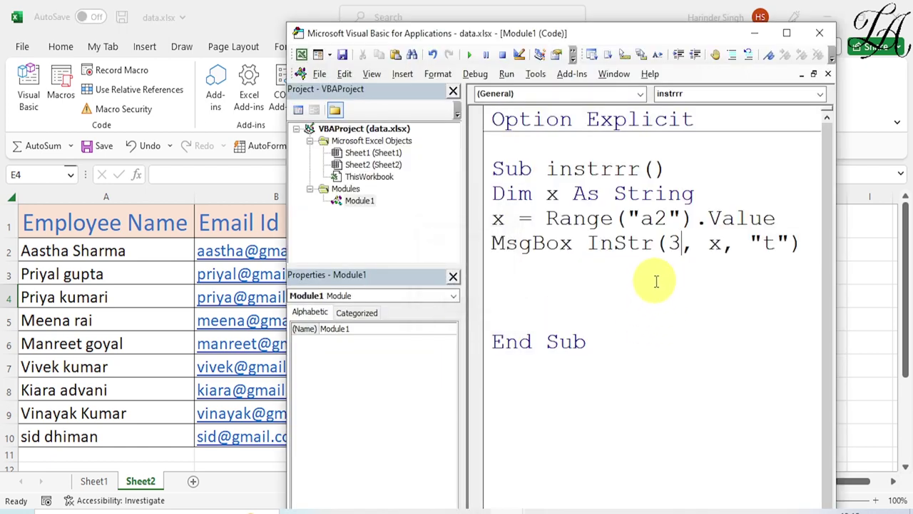
key("BackSpace")
type("4")
key("F5")
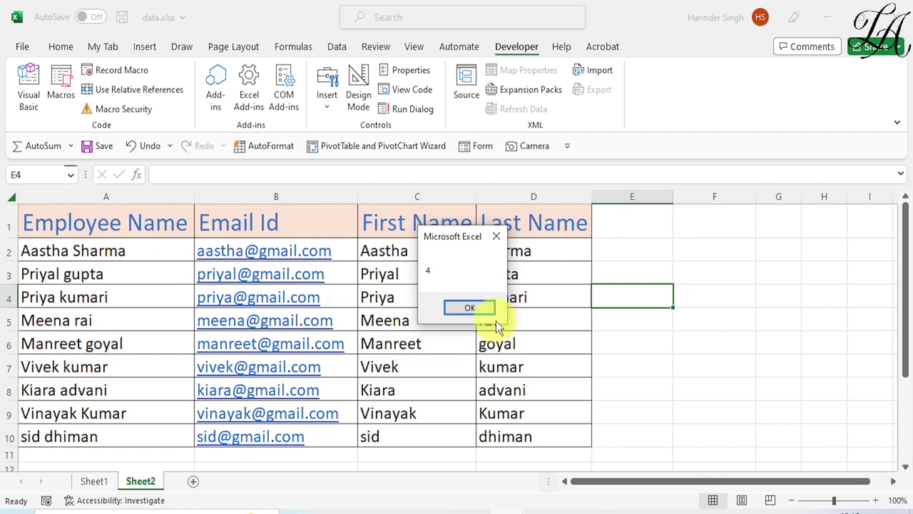
left_click(474, 309)
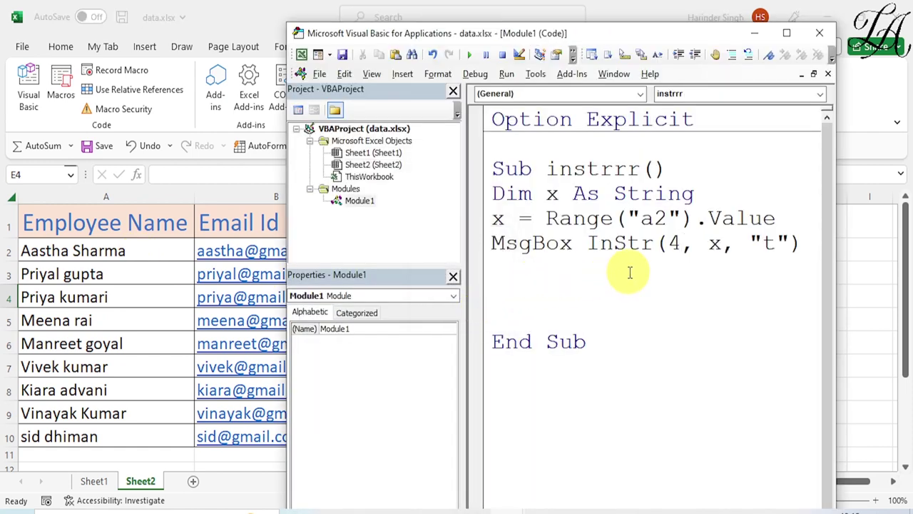
key("BackSpace")
type("5")
key("F5")
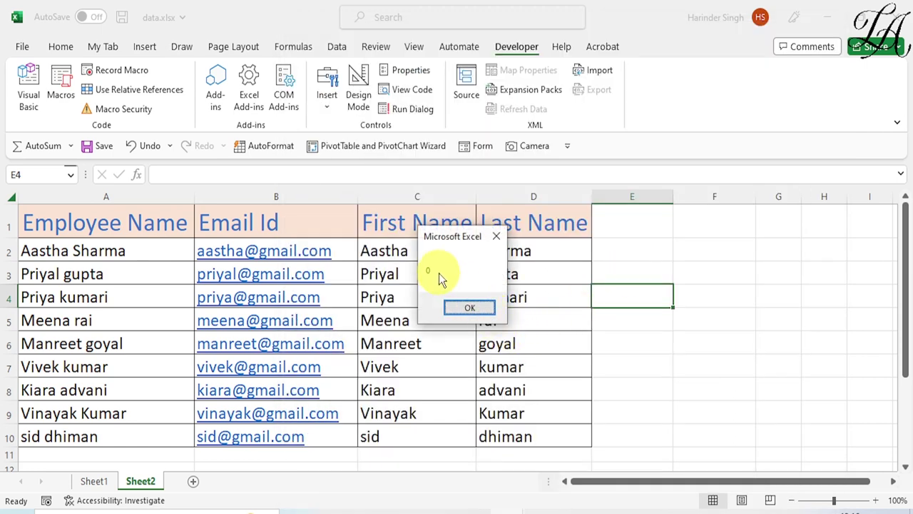
left_click(484, 306)
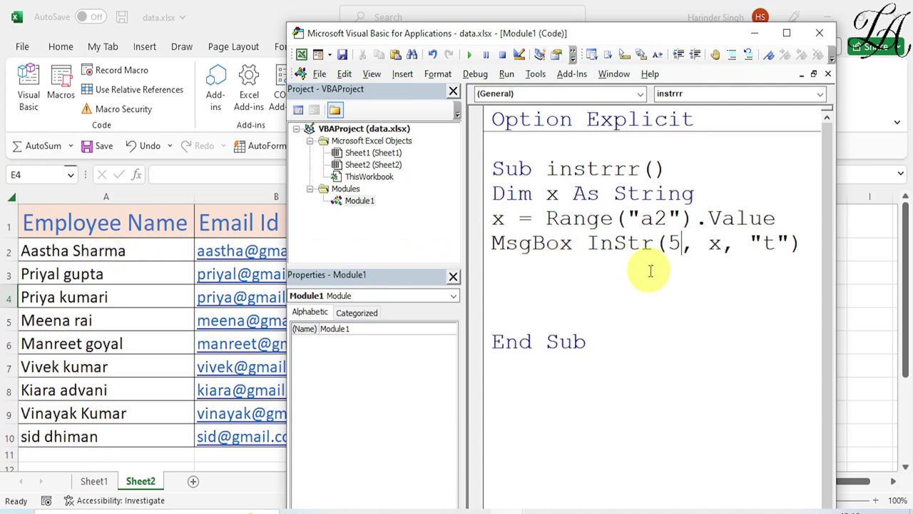
Add a new line MsgBox WorksheetFunction.Find("t", x, 1) below the InStr line
left_click(804, 245)
key("Return")
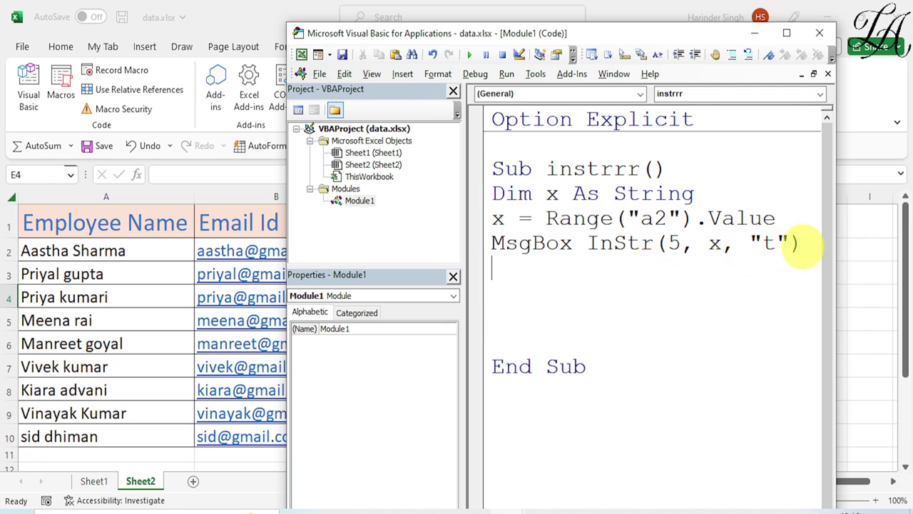
type("msgb")
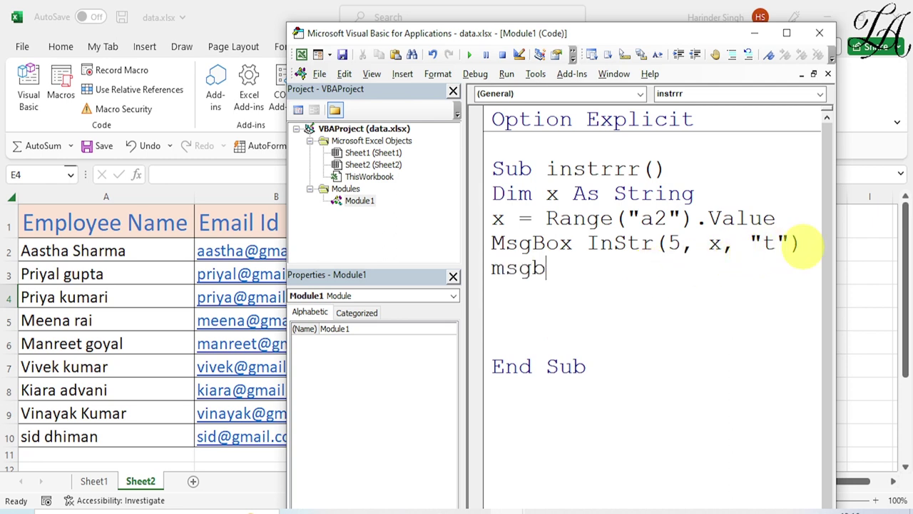
type("ox")
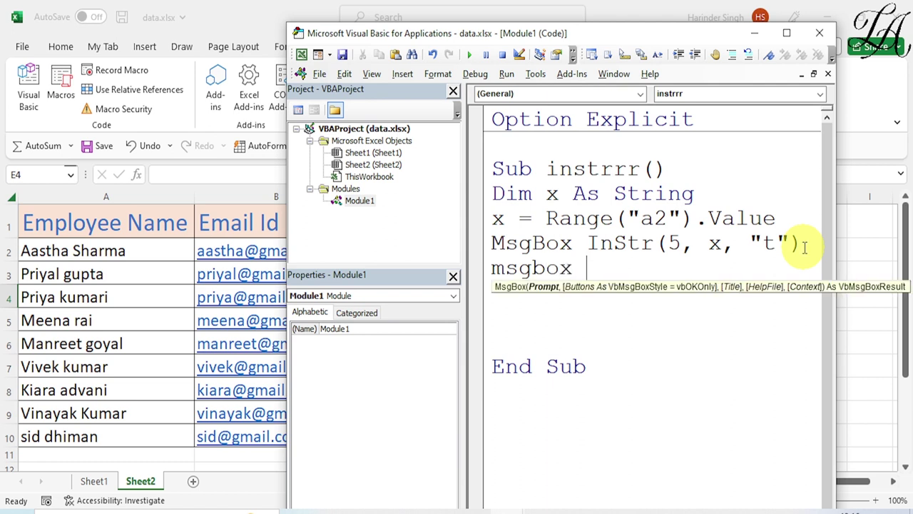
type(" find")
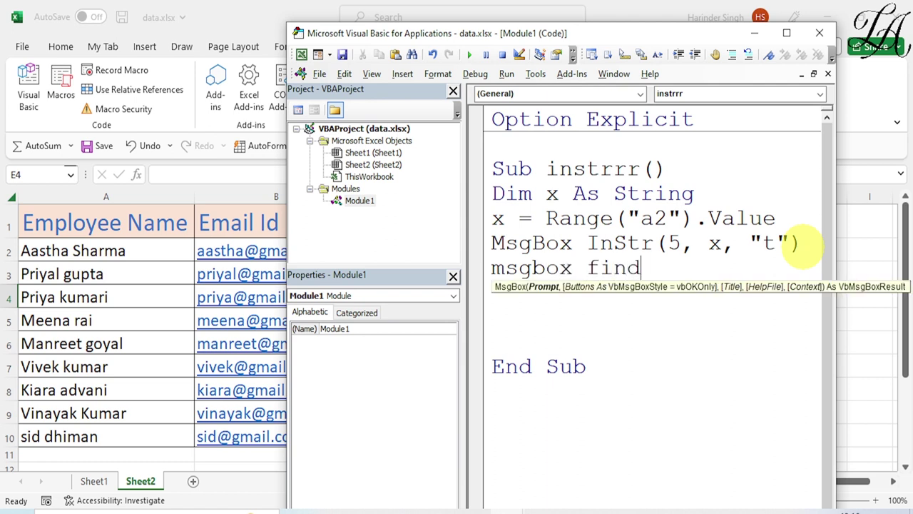
type("(")
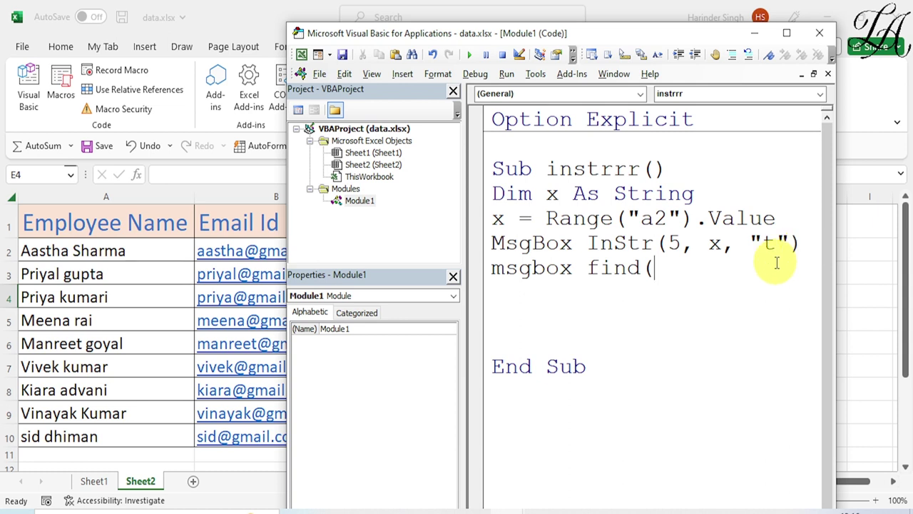
key("BackSpace")
key("BackSpace")
key("BackSpace")
key("BackSpace")
key("BackSpace")
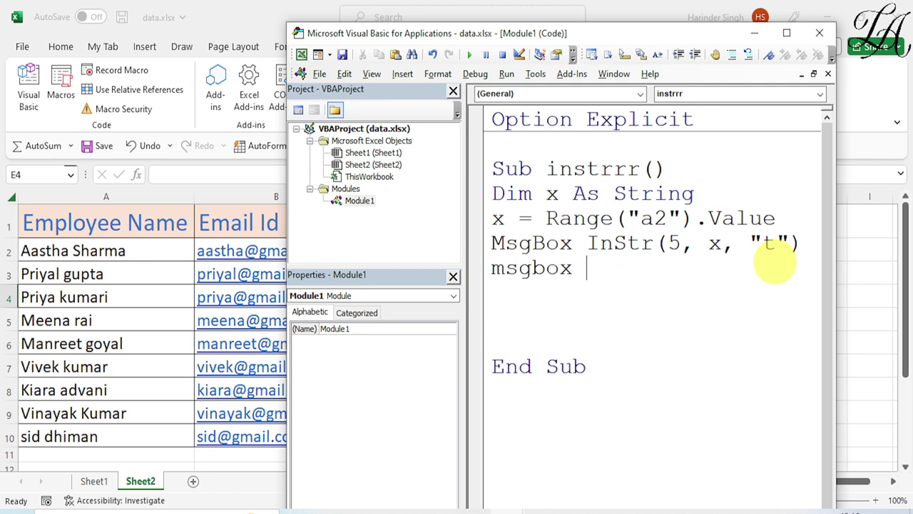
type("work")
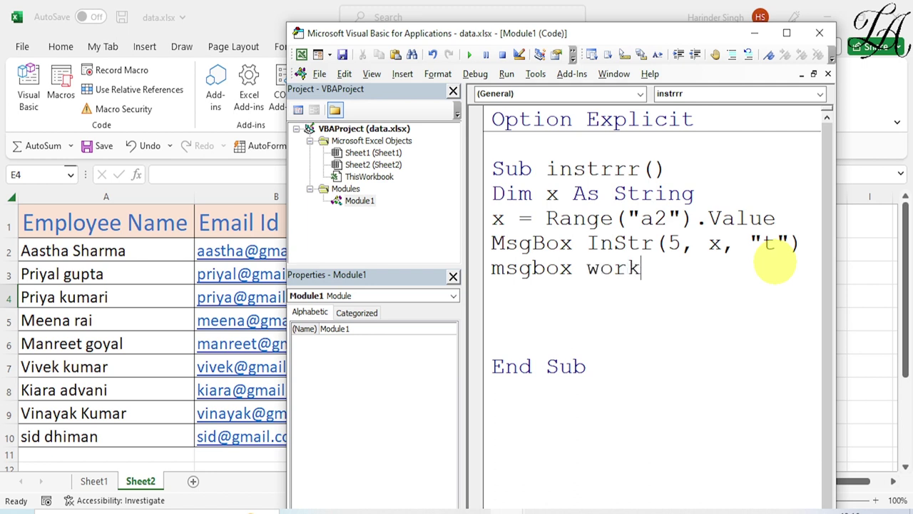
type("sheetf")
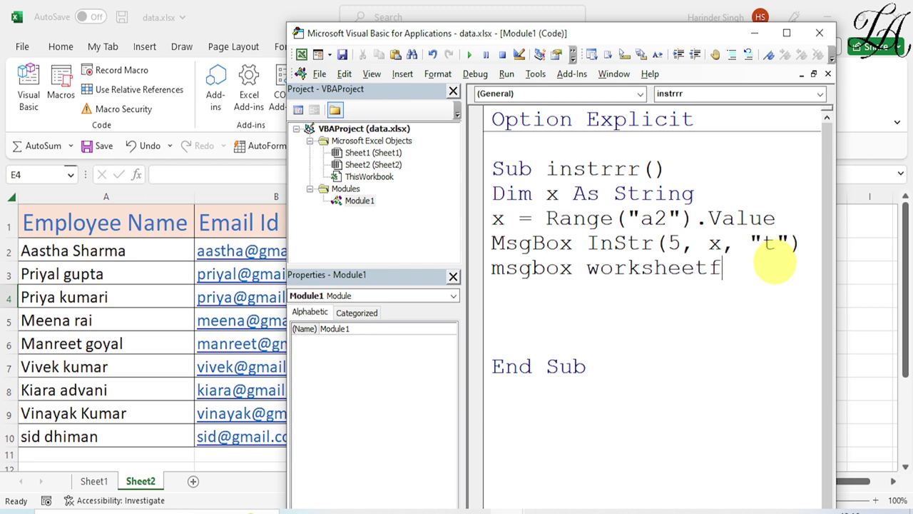
type("unctio")
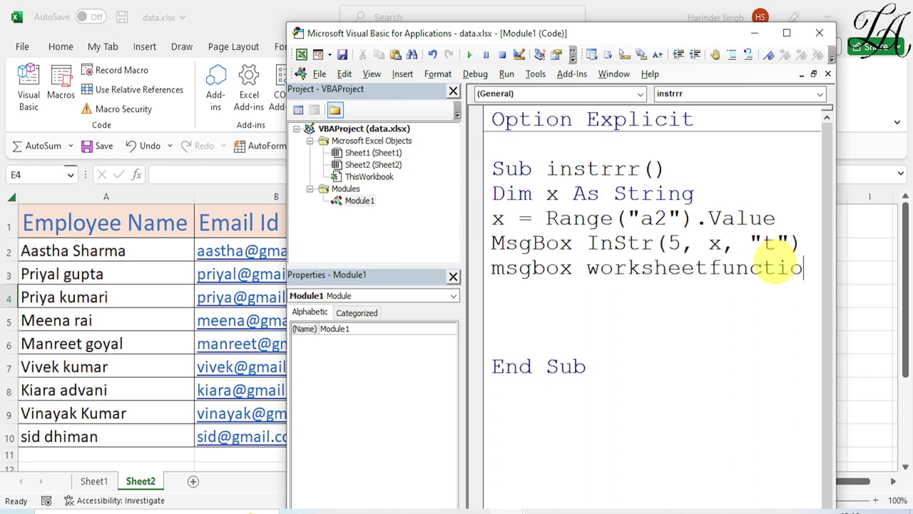
type("n.")
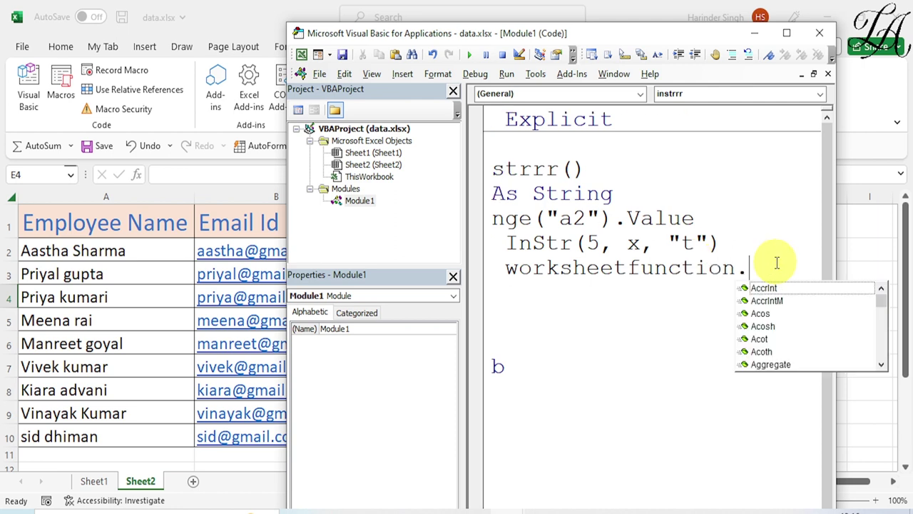
type("find")
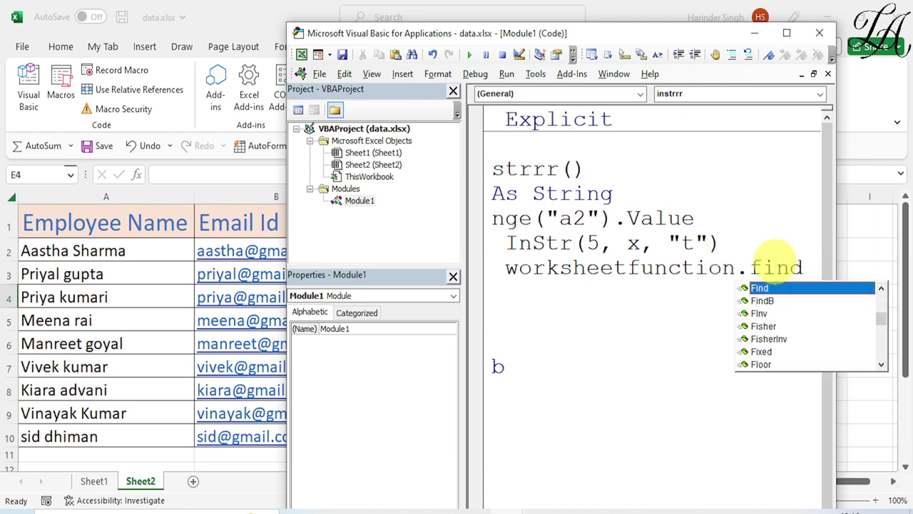
type("(")
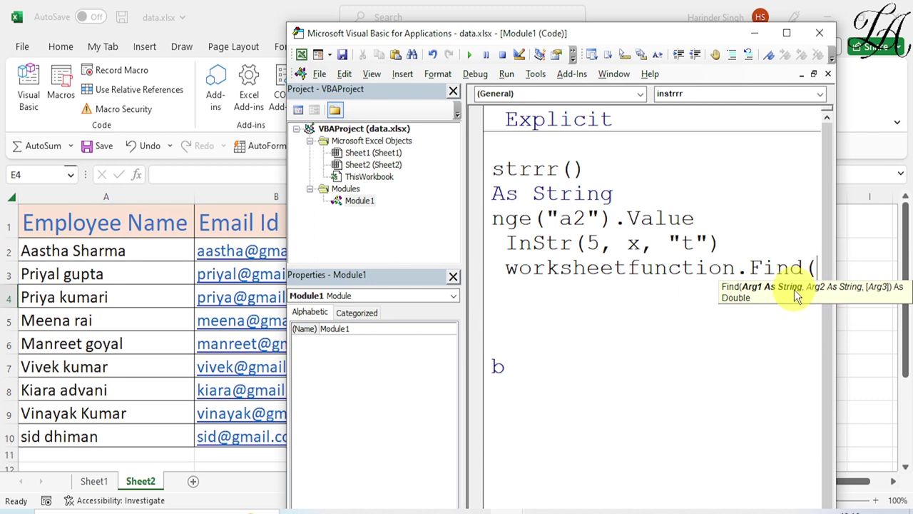
type("\"t\"")
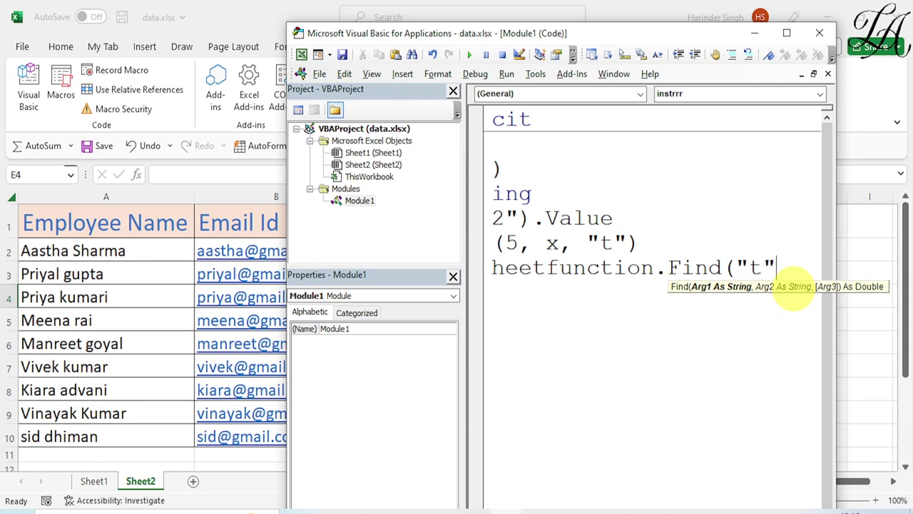
type(",")
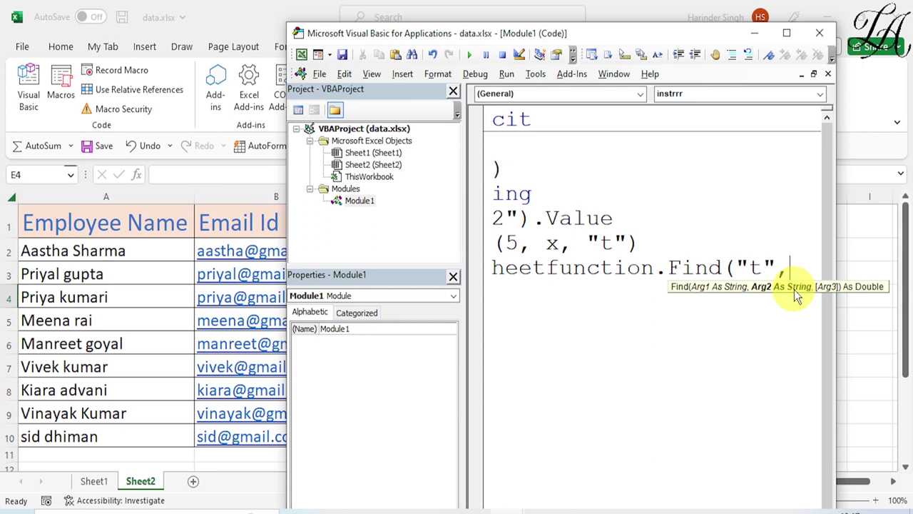
type("x")
type(",")
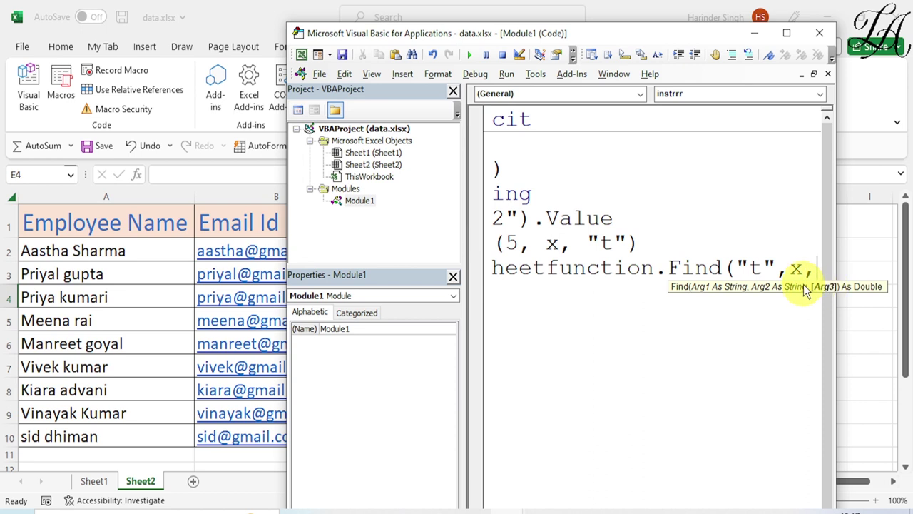
type("1)")
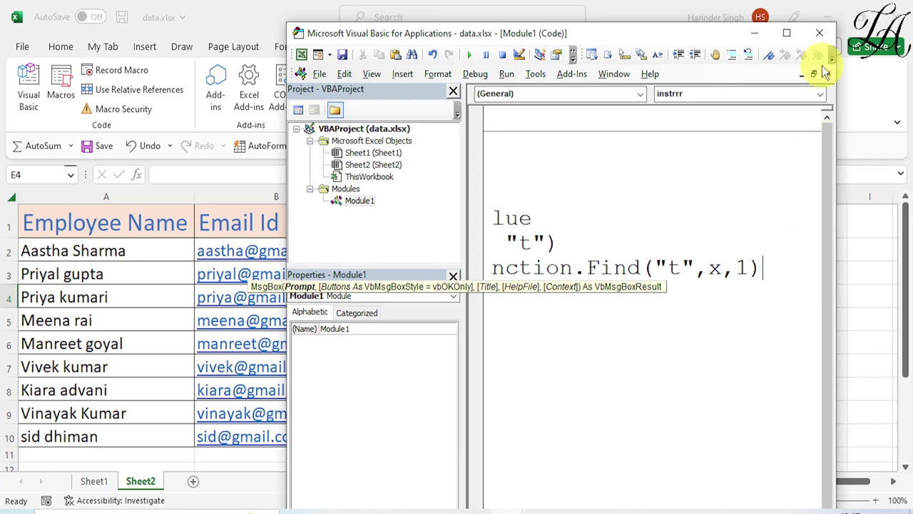
Maximize the editor, comment out the InStr line, and run the Find version
left_click(787, 34)
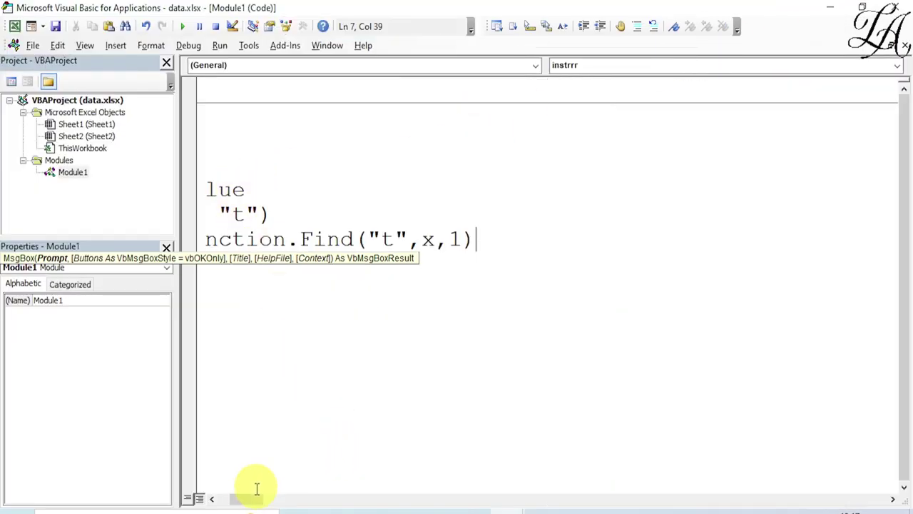
left_click_drag(246, 499, 227, 498)
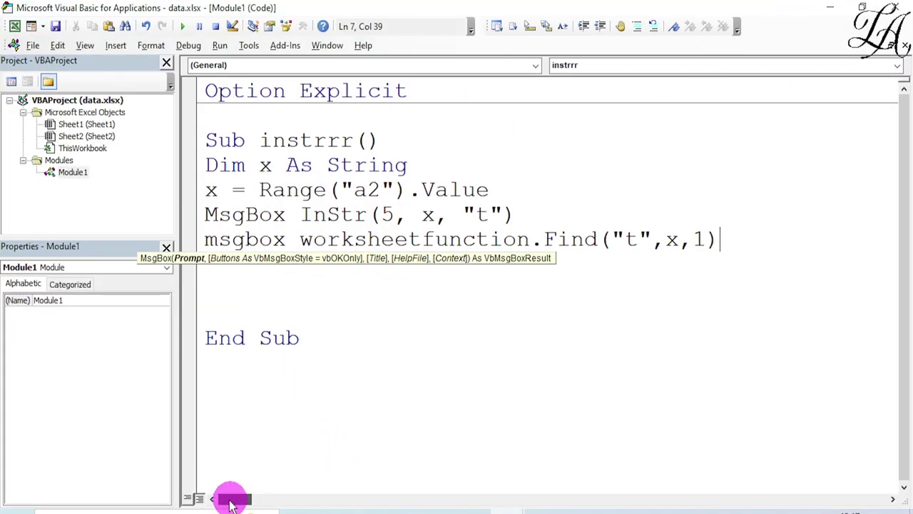
left_click(199, 215)
type("'")
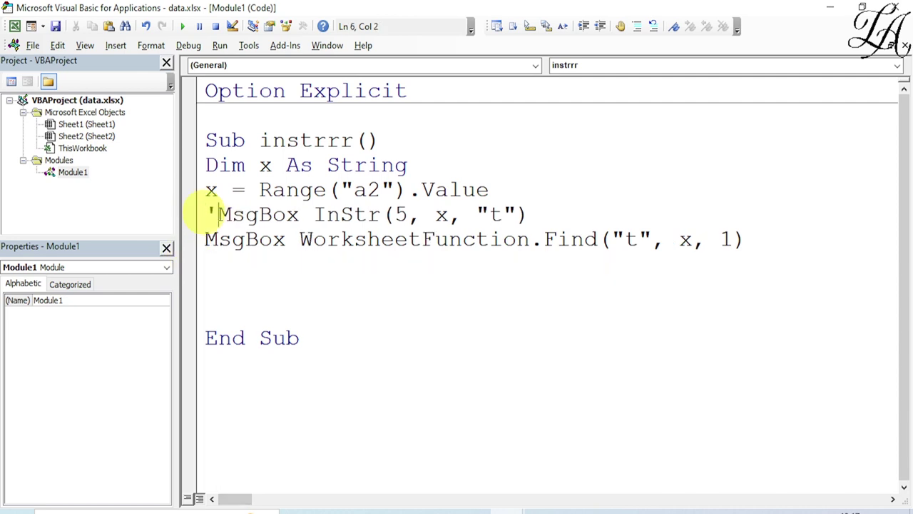
key("F5")
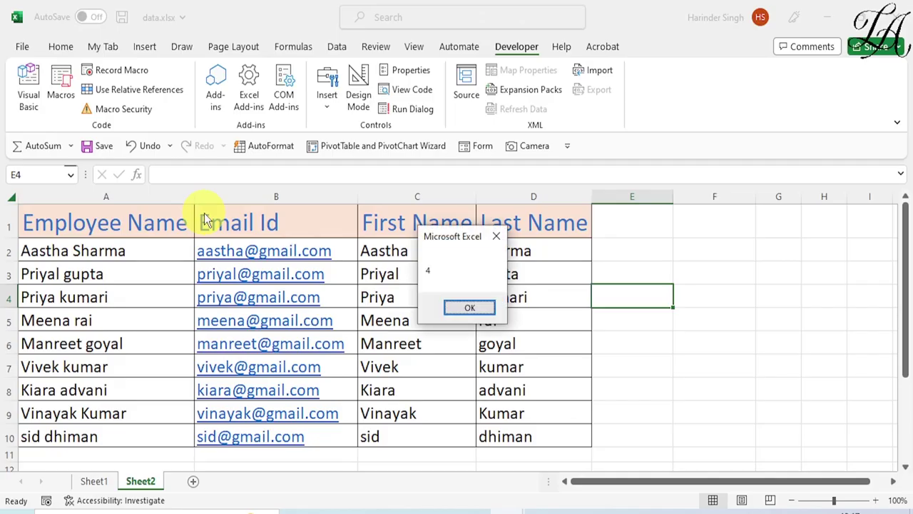
Change Find's start position from 1 to 2 and rerun the macro
left_click(472, 309)
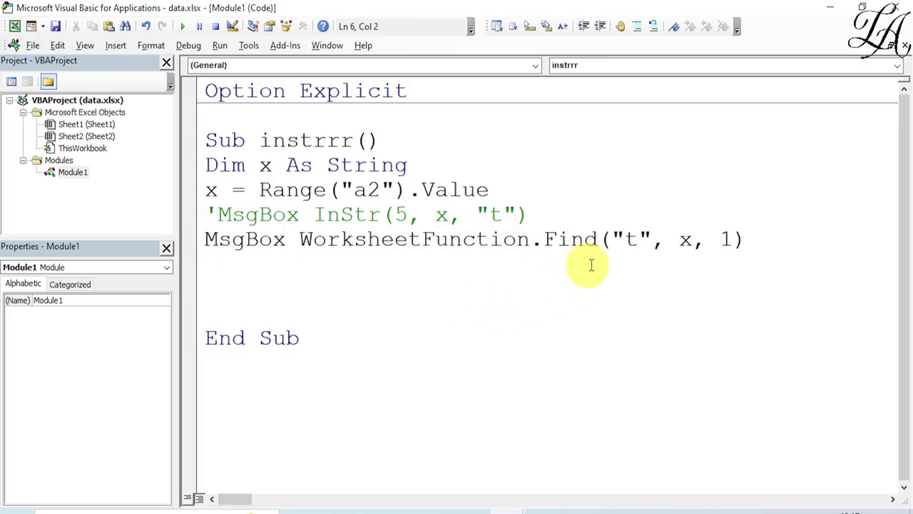
left_click(732, 241)
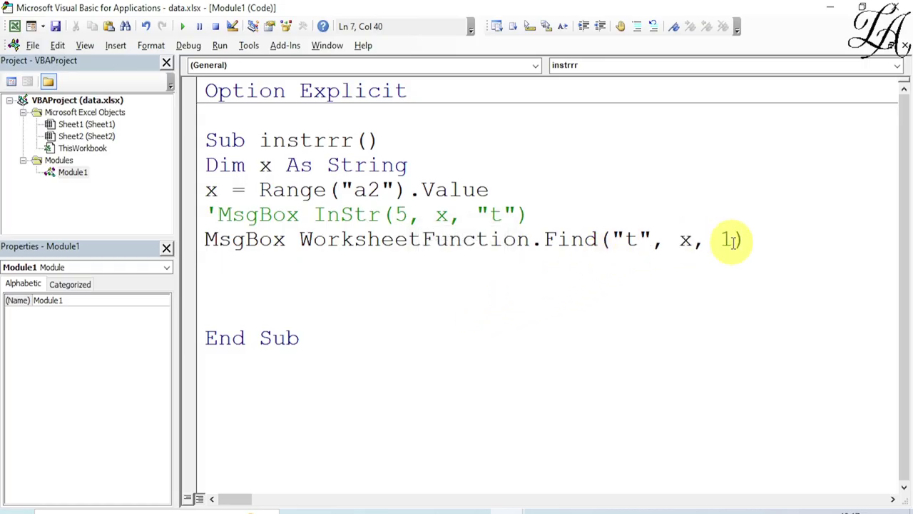
key("BackSpace")
type("2")
key("F5")
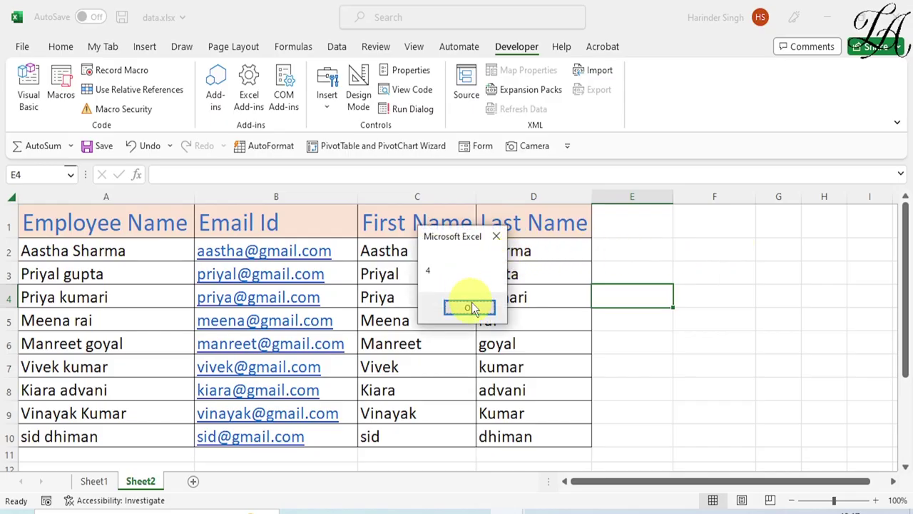
Rerun Find with start positions 3, 4 and 5; position 5 raises run-time error 1004
left_click(478, 314)
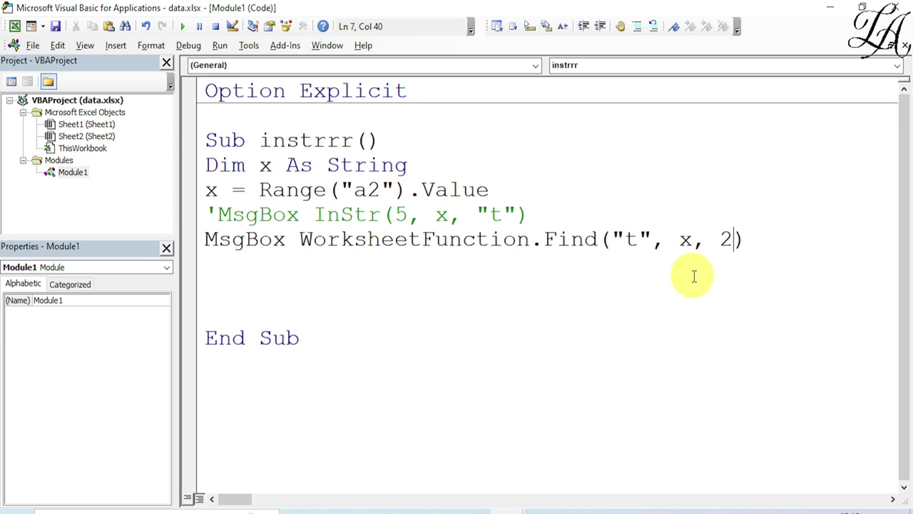
key("BackSpace")
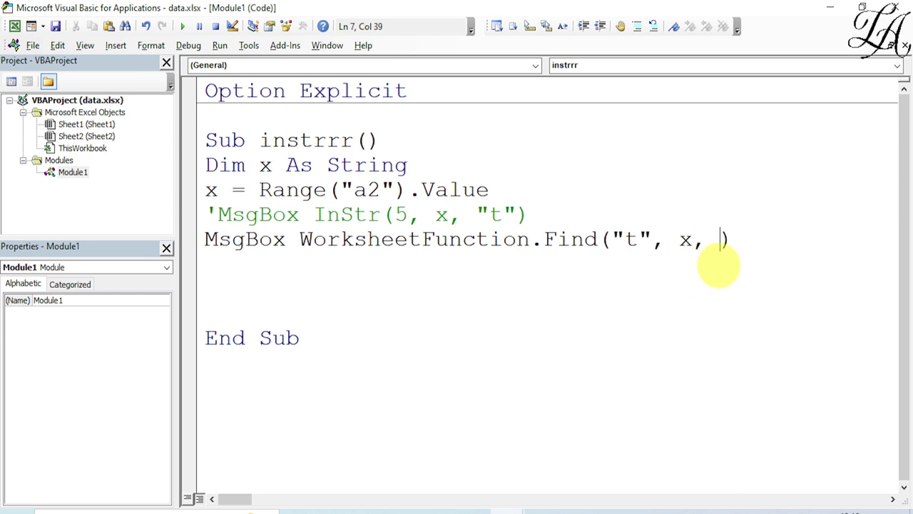
type("3")
key("F5")
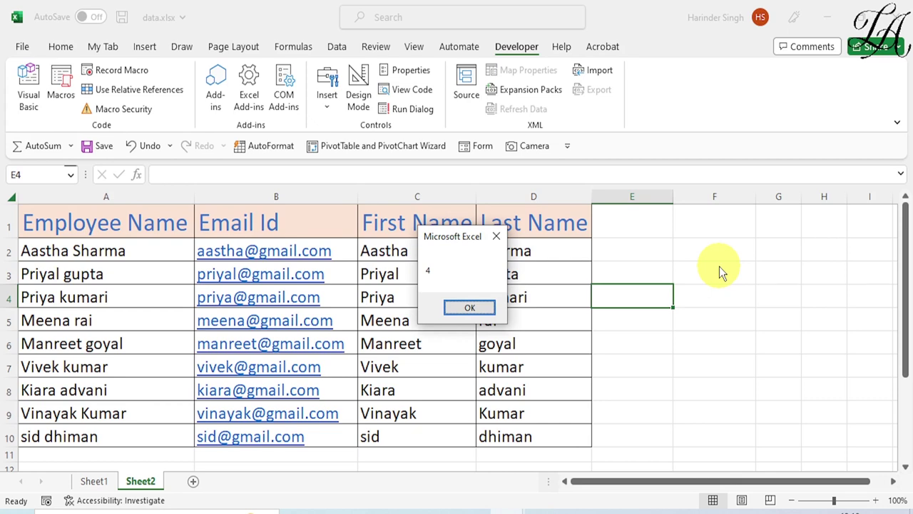
left_click(490, 307)
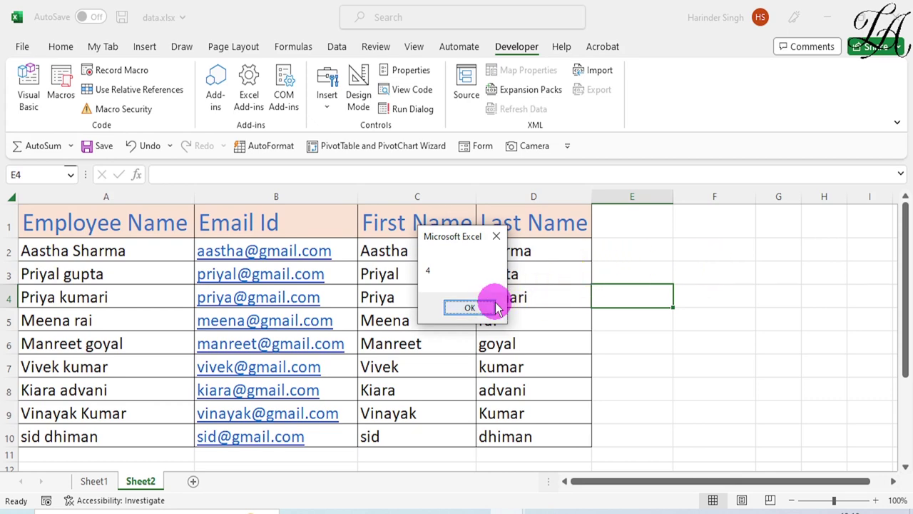
key("BackSpace")
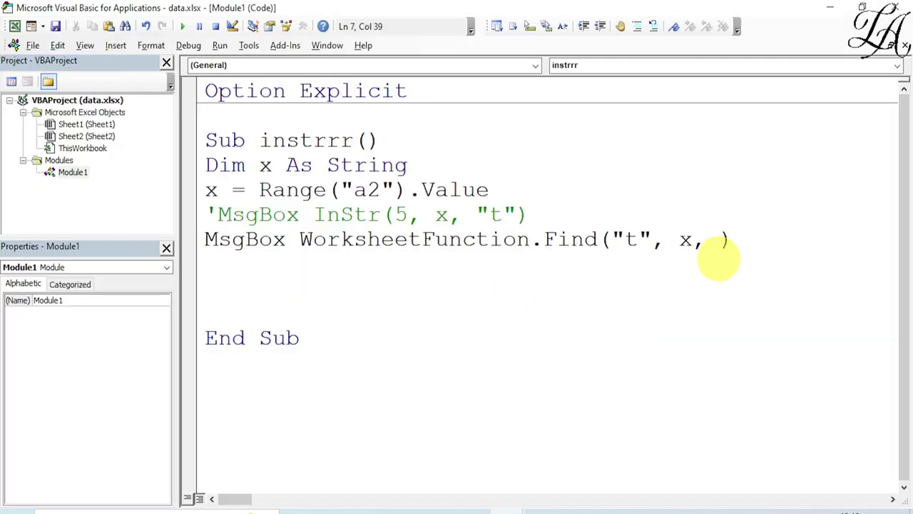
type("4")
key("F5")
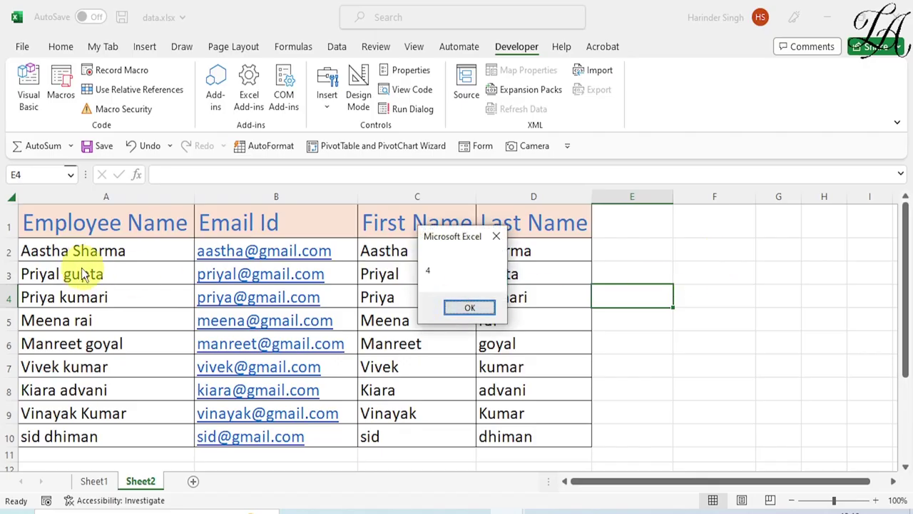
left_click(471, 308)
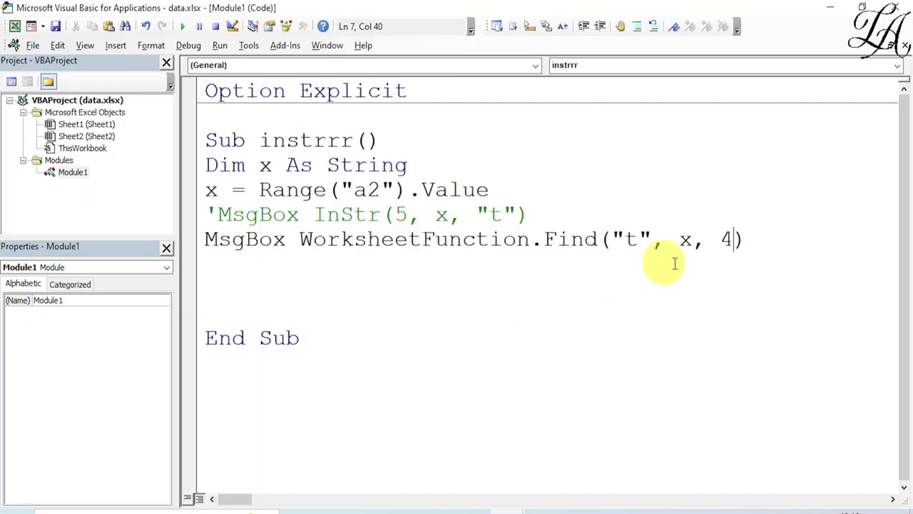
key("BackSpace")
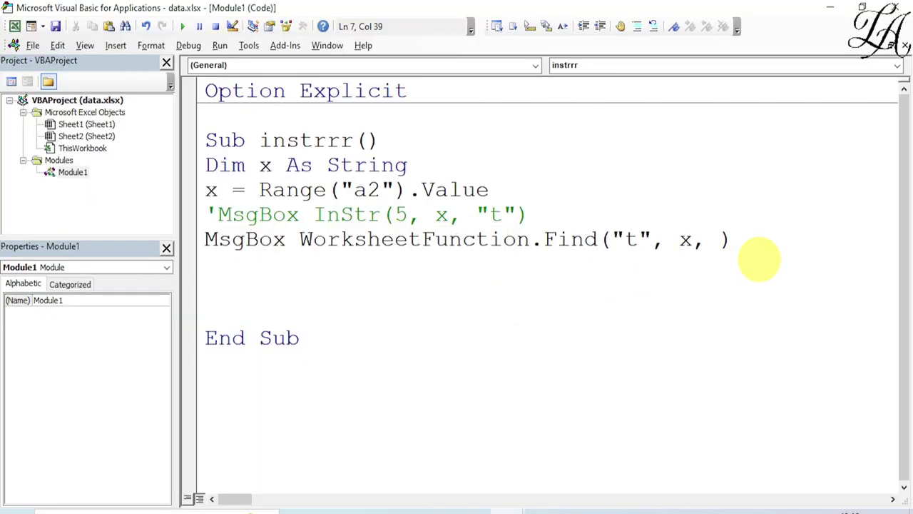
type("5")
key("F5")
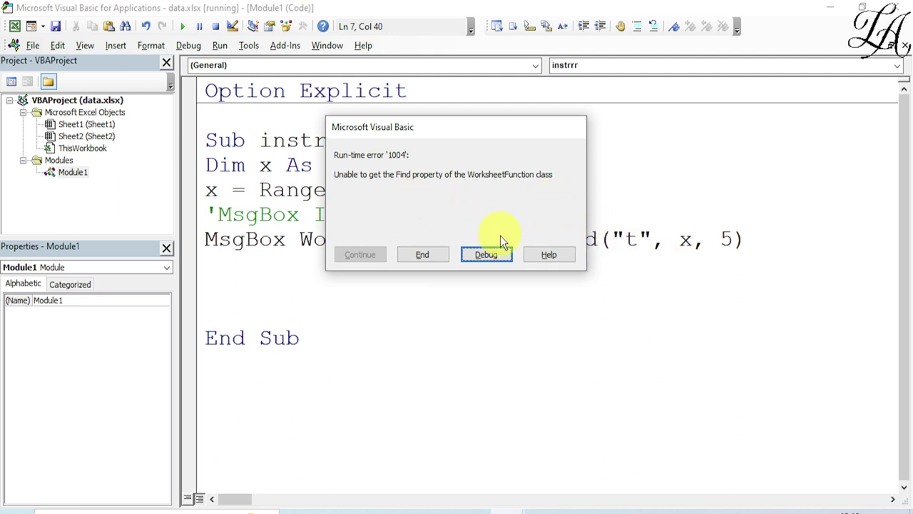
End the failed run and set Find's start position back to 2
left_click(422, 255)
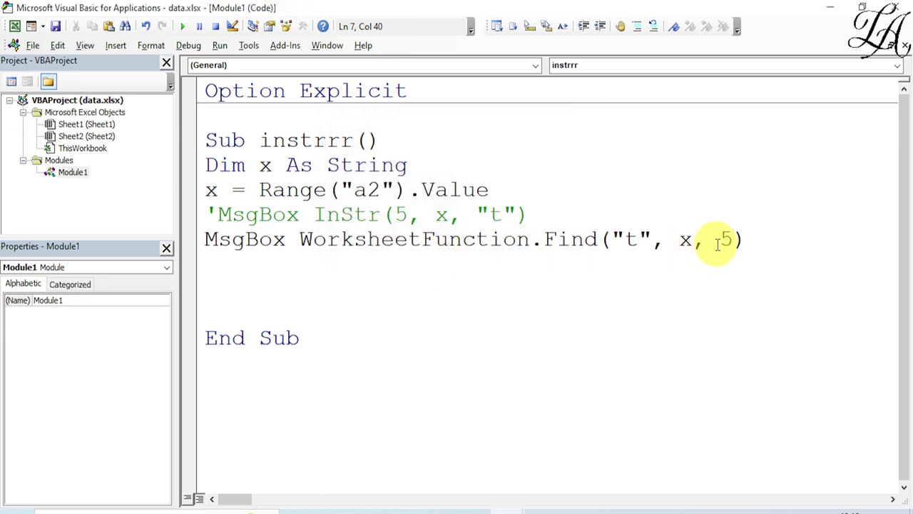
key("BackSpace")
type("2")
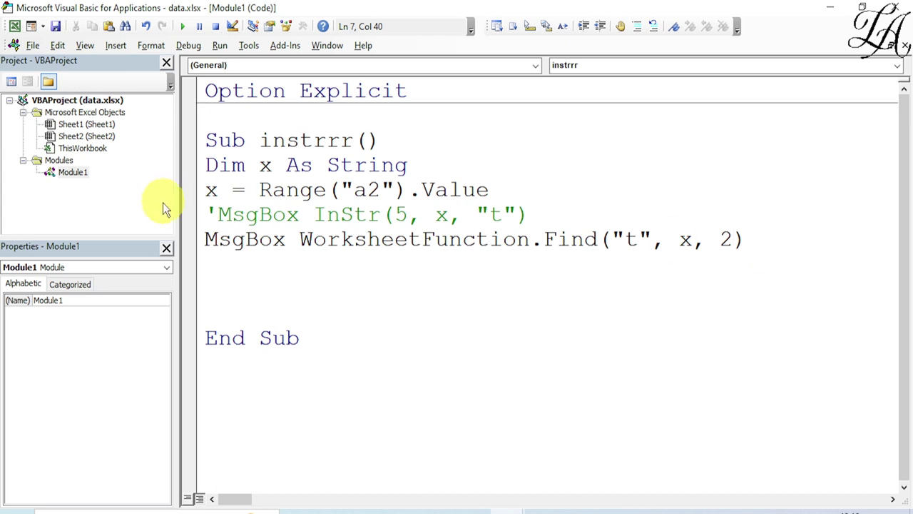
Comment out the MsgBox WorksheetFunction.Find("t", x, 2) line with an apostrophe
left_click(205, 239)
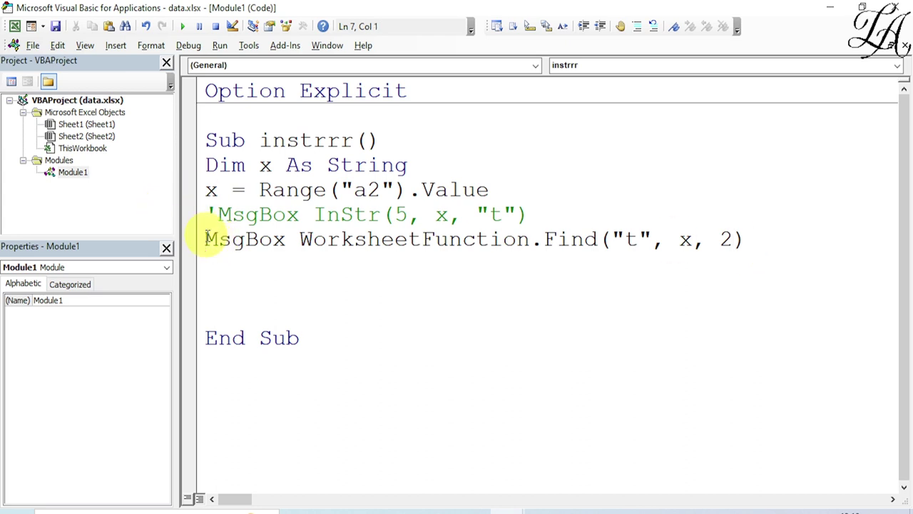
type("'")
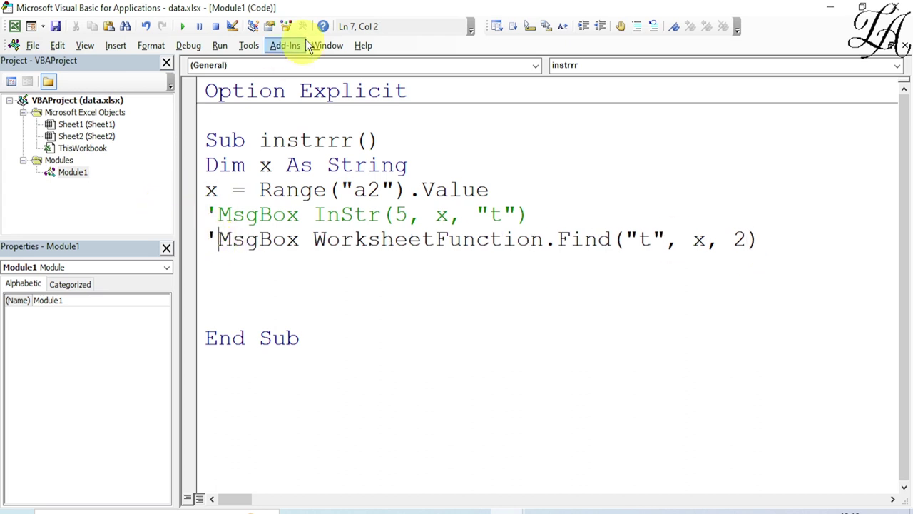
left_click_drag(324, 13, 637, 95)
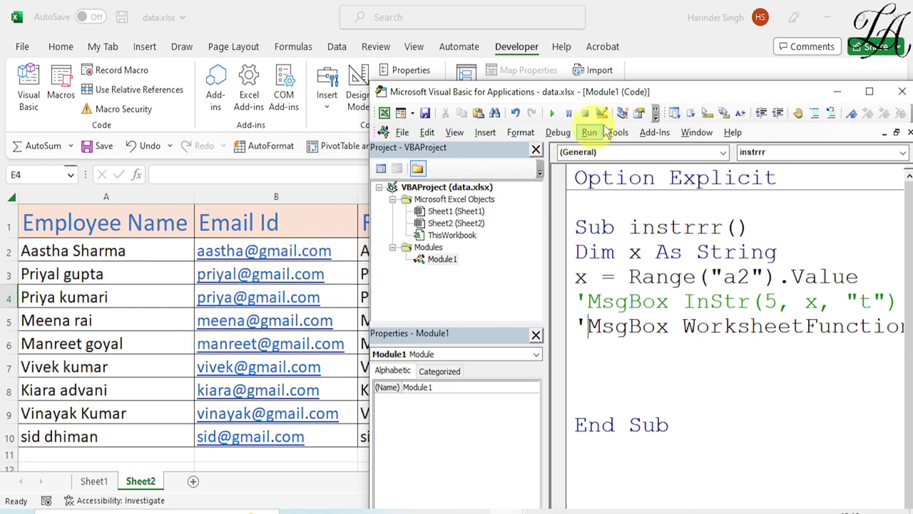
left_click_drag(700, 96, 460, 69)
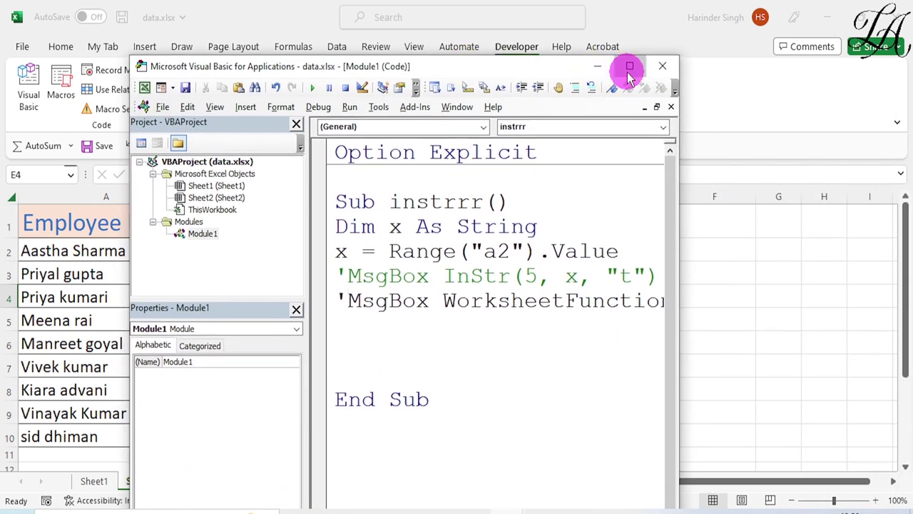
left_click(627, 71)
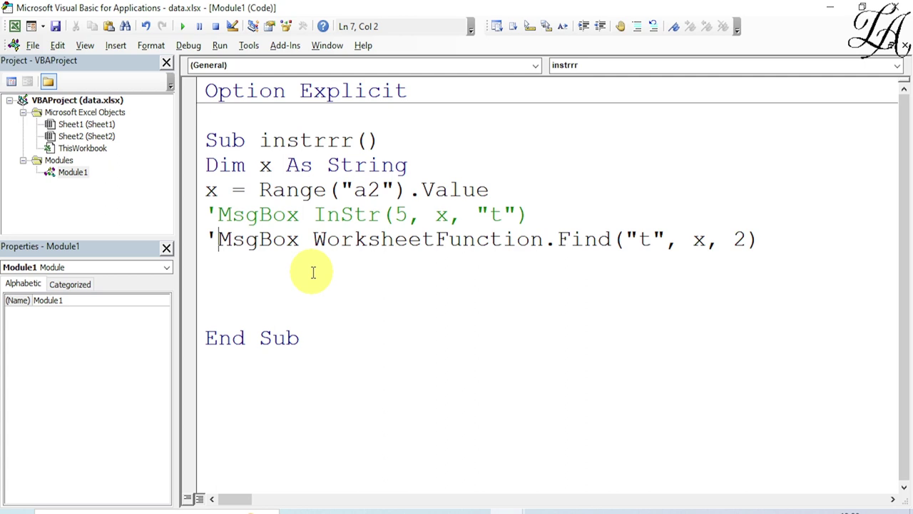
Change the declaration to Dim x As Long, y As Long
left_click(431, 167)
type(",")
key("BackSpace")
key("BackSpace")
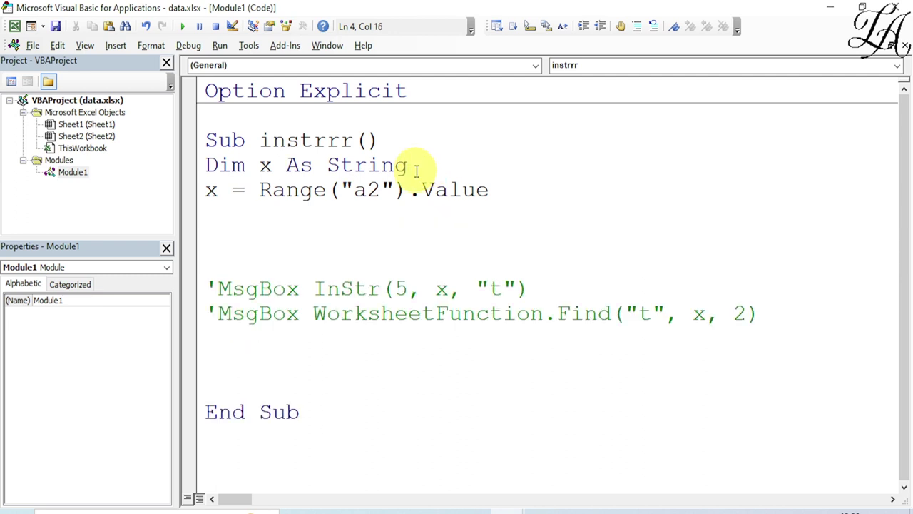
key("BackSpace")
key("BackSpace")
key("BackSpace")
key("BackSpace")
key("BackSpace")
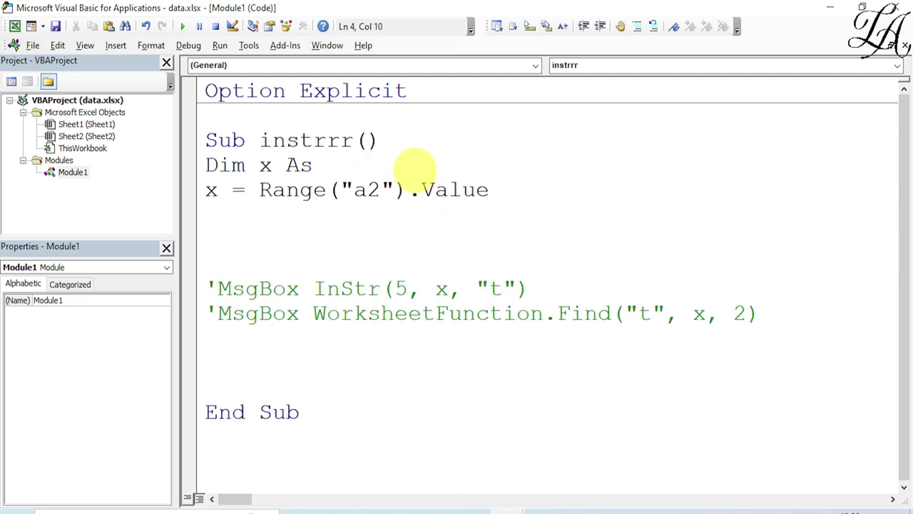
type("long")
type(",y as ")
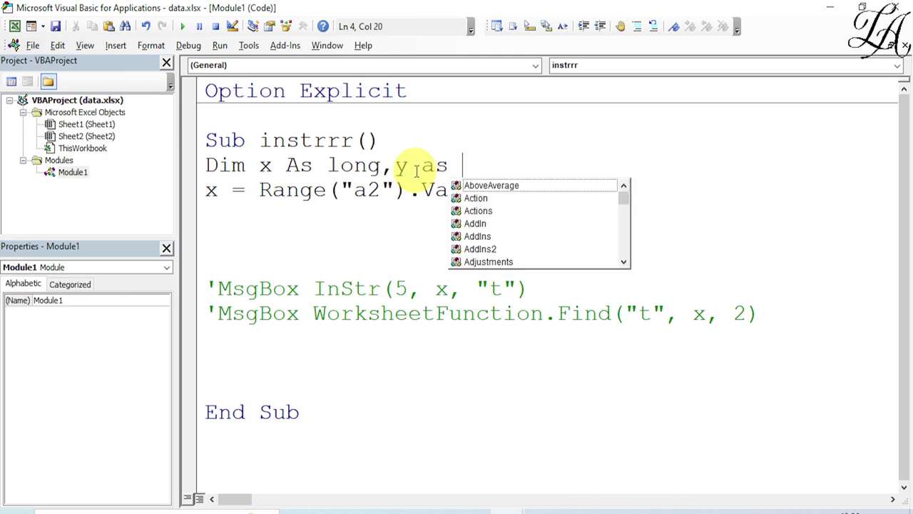
type("long")
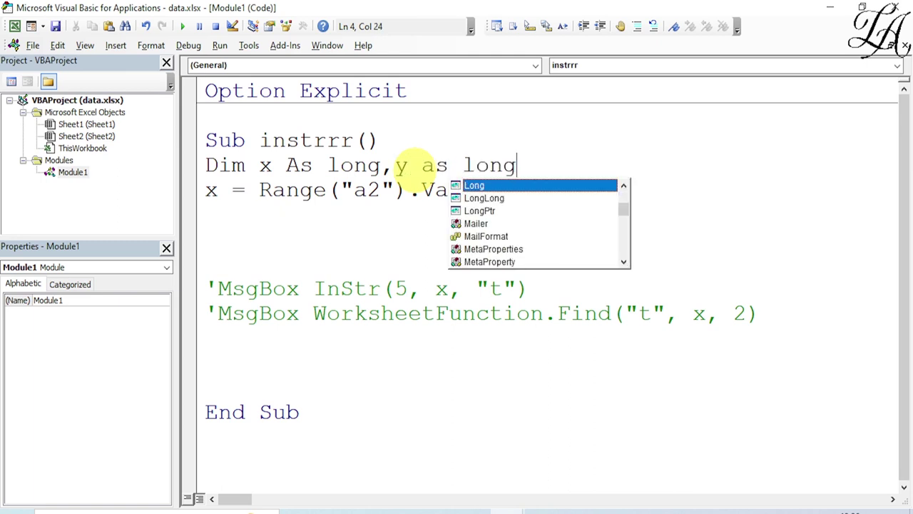
left_click(404, 227)
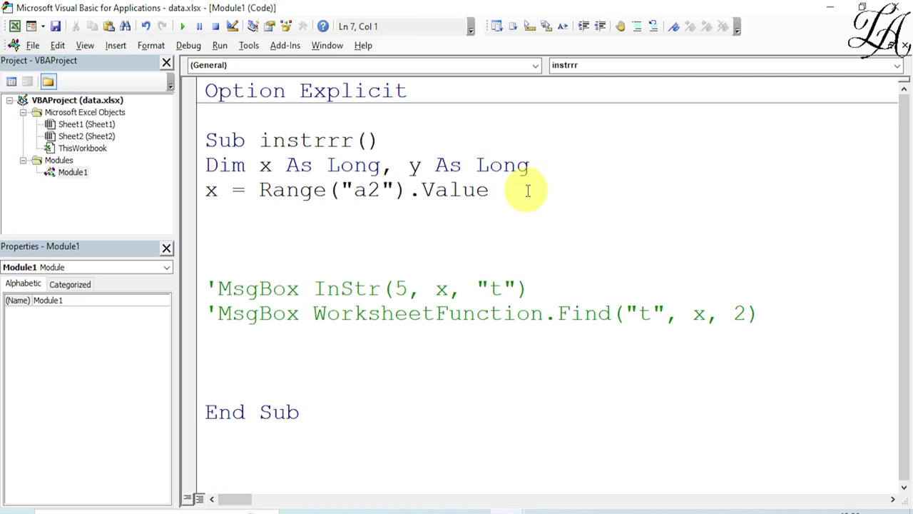
Replace x = Range("a2").Value with the loop header For x = 2 To 8
left_click_drag(513, 190, 258, 189)
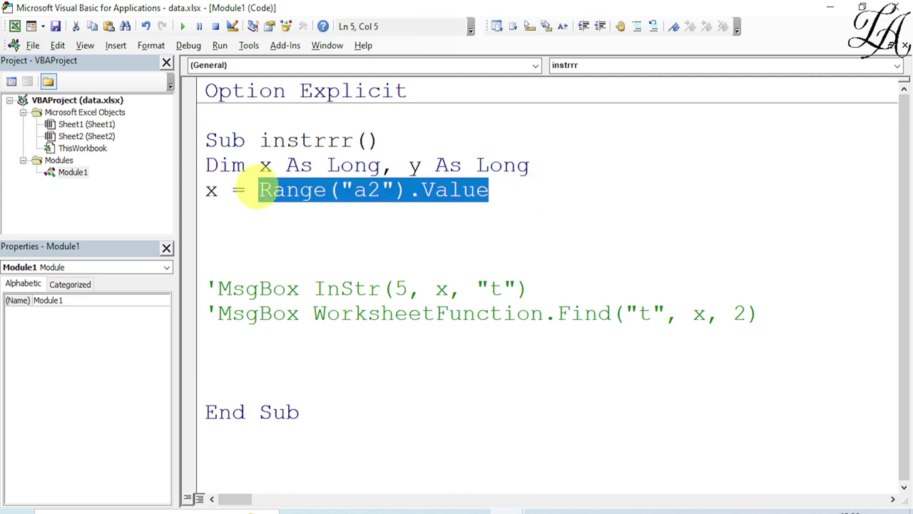
type("f")
key("BackSpace")
key("BackSpace")
key("BackSpace")
type("for x")
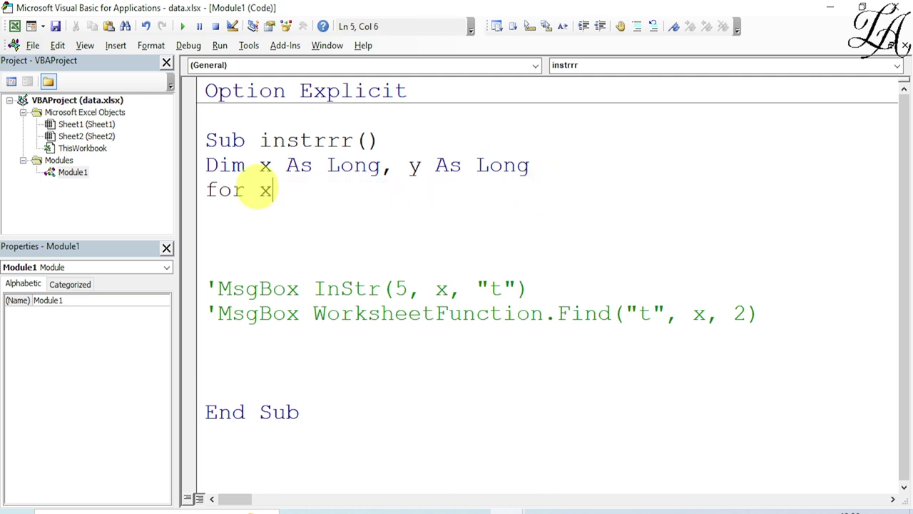
type("=2 t")
type("o 8")
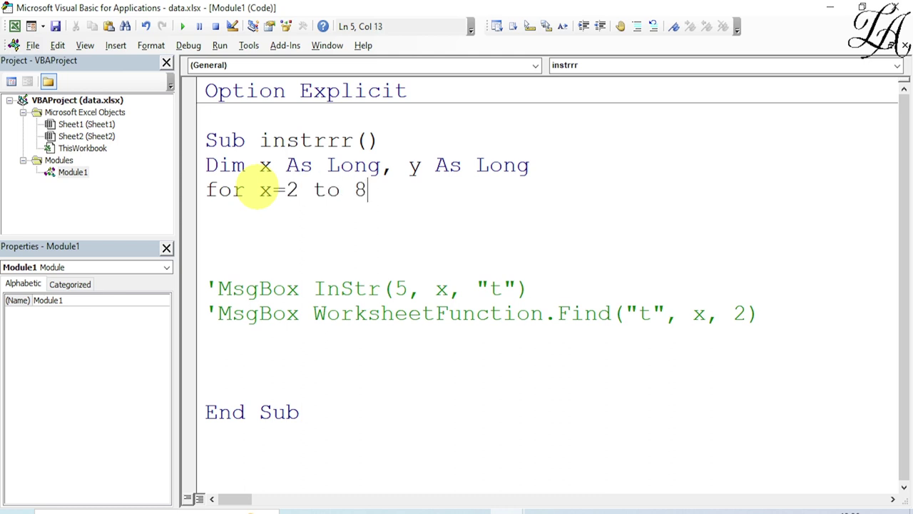
key("Return")
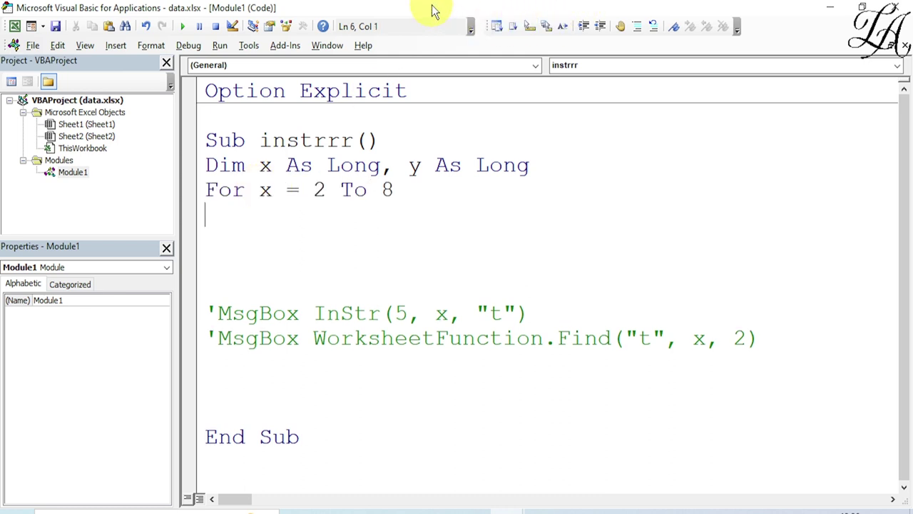
left_click_drag(433, 10, 642, 13)
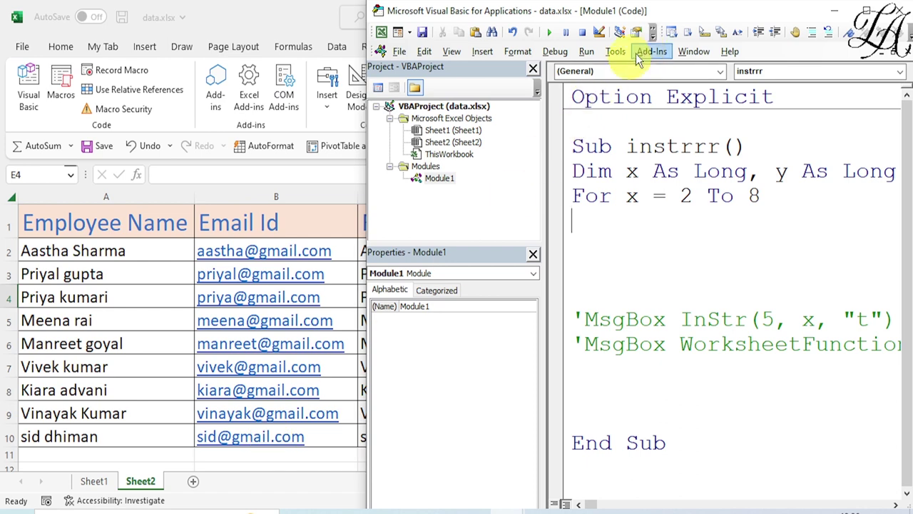
Change the loop's end value from 8 to 10, so it reads For x = 2 To 10
left_click(770, 200)
key("BackSpace")
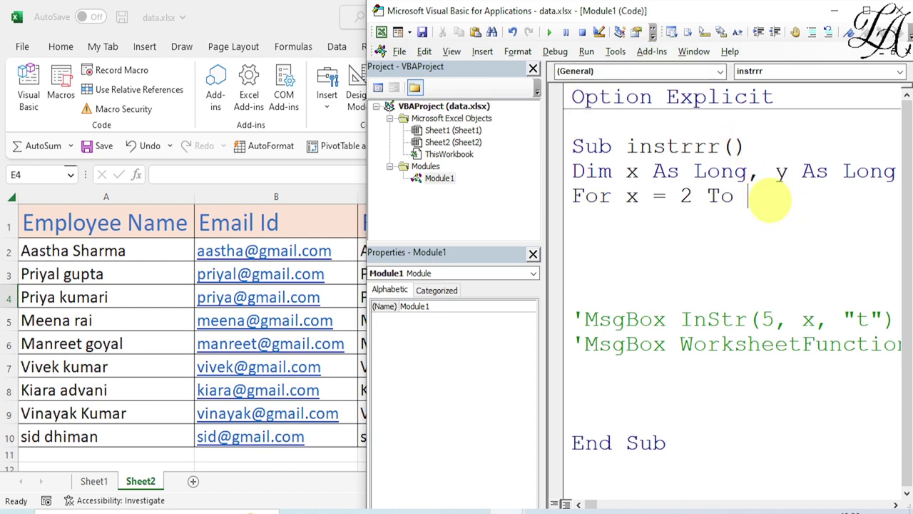
type("10")
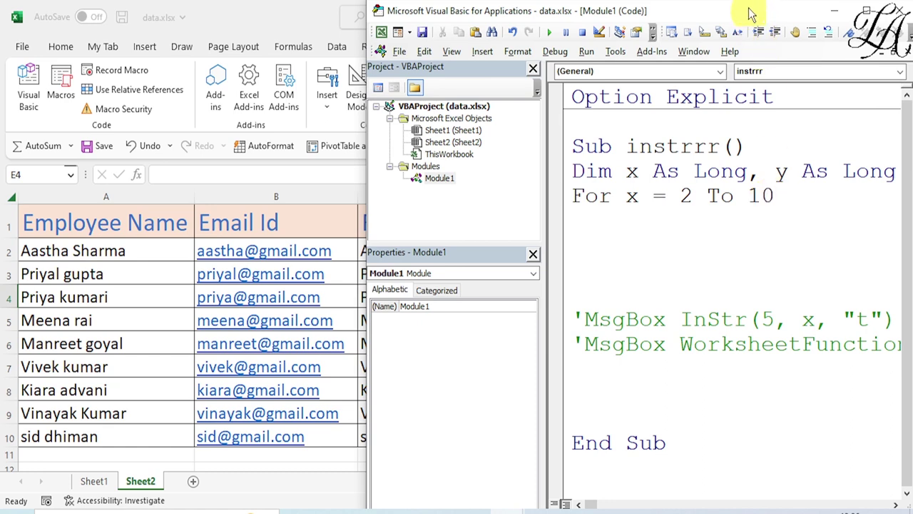
left_click_drag(749, 11, 670, 14)
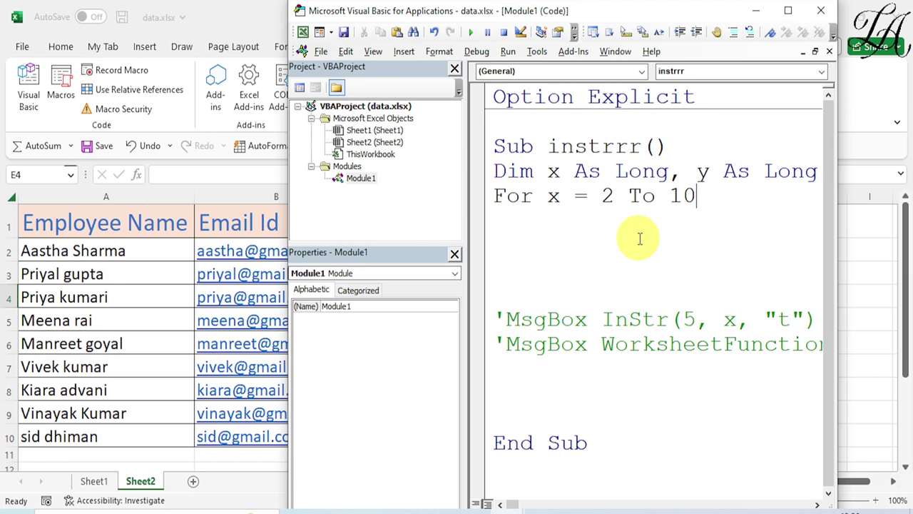
Add the loop line x = InStr(1, Range("b" & x), "@") to find each @ position
key("Return")
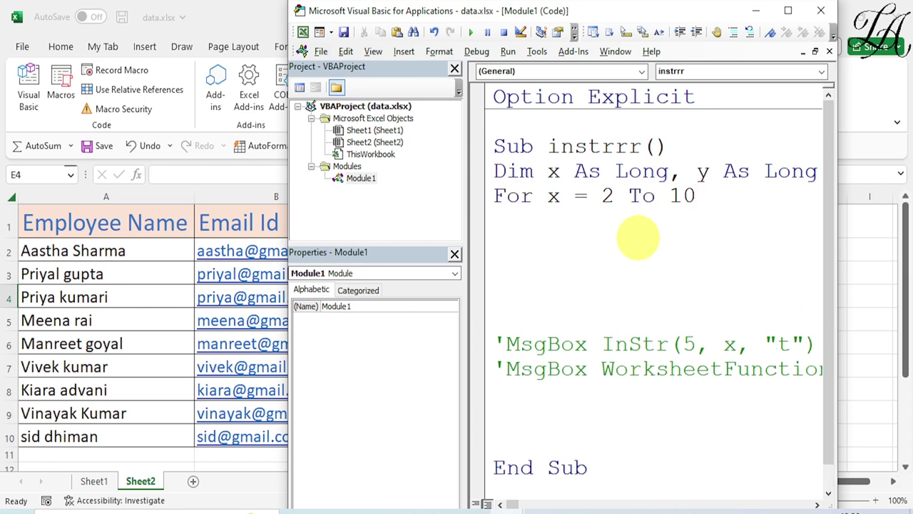
type("x")
type("= i")
type("nst")
type("sr")
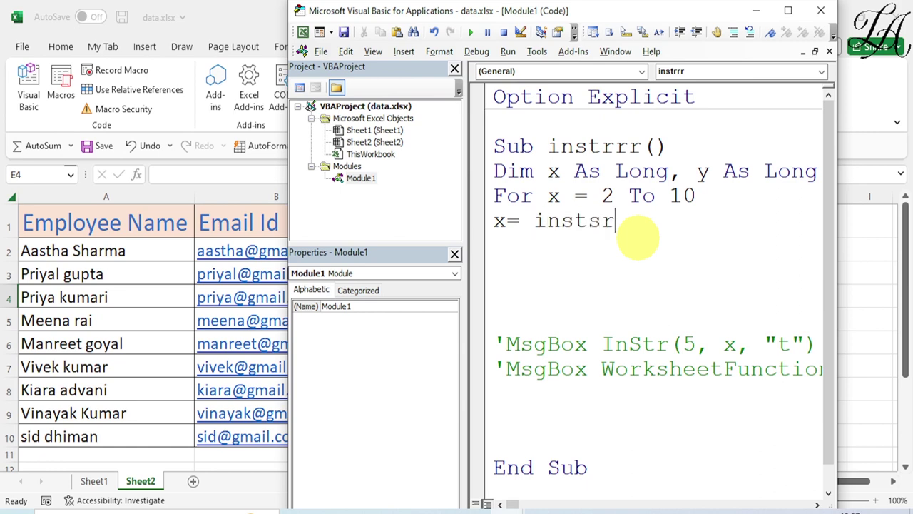
type("(")
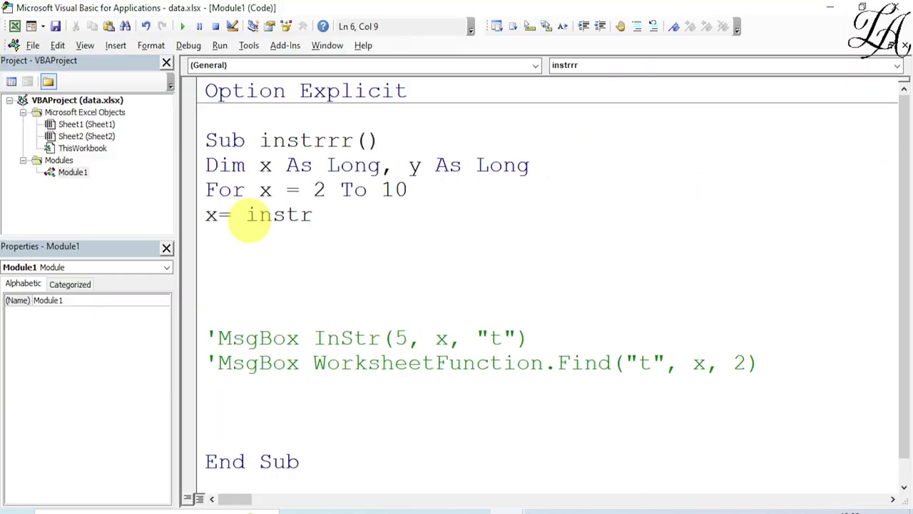
type("(")
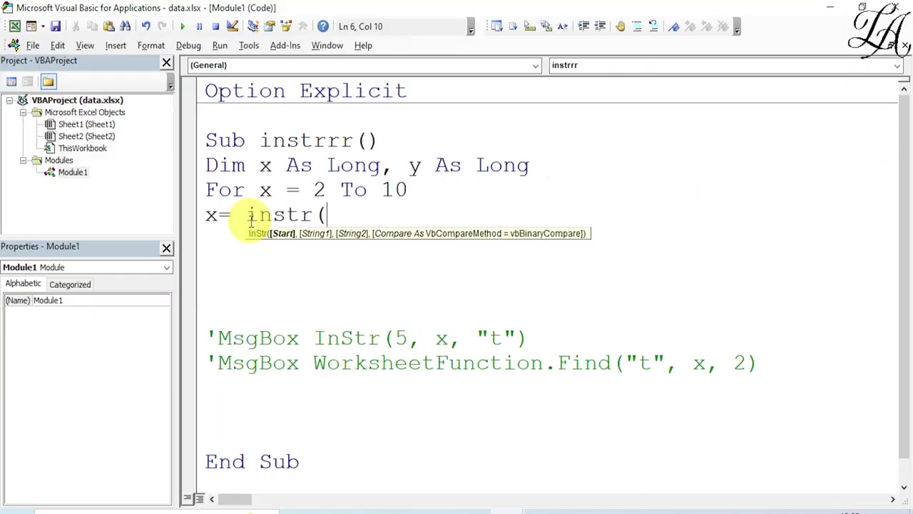
type("1,")
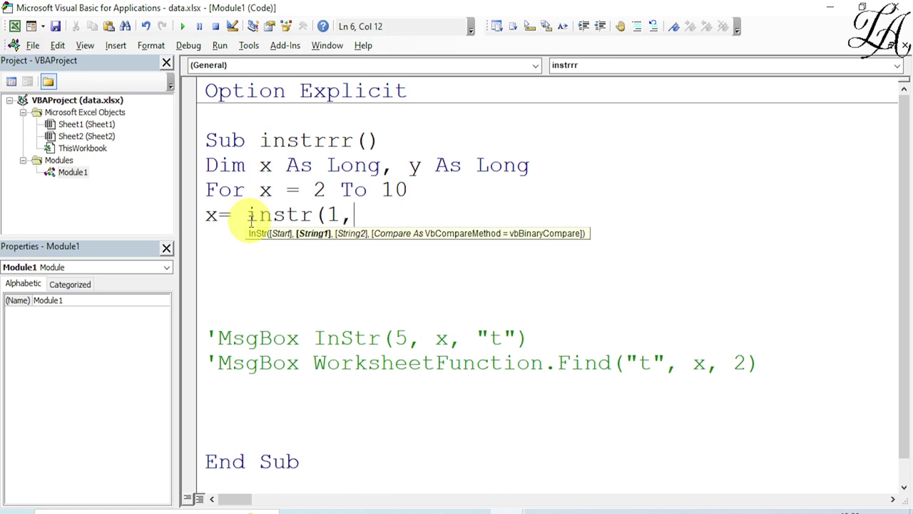
type("ra")
type("nge")
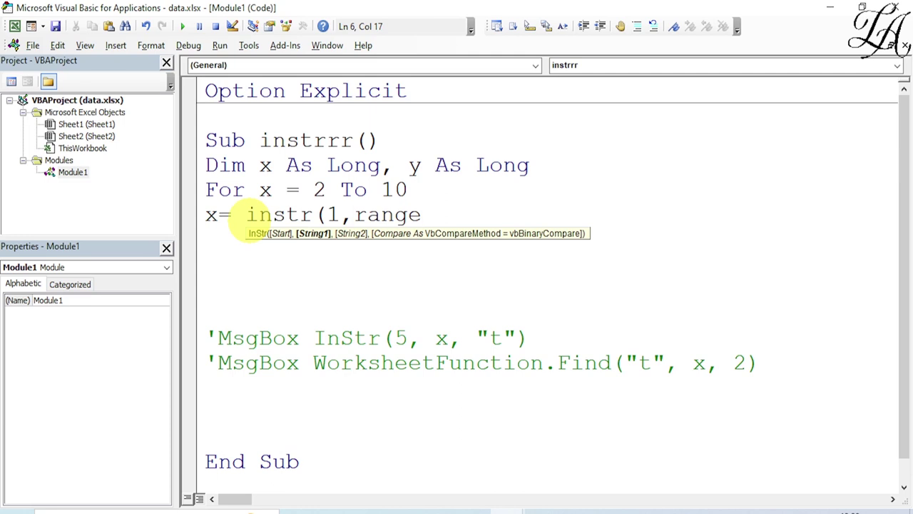
type("(")
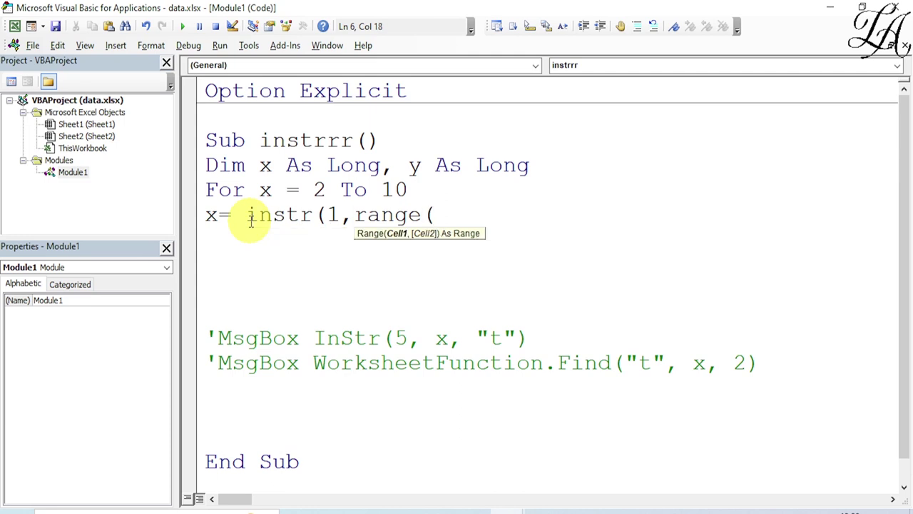
type("\"b\"")
type("&")
type(" x)")
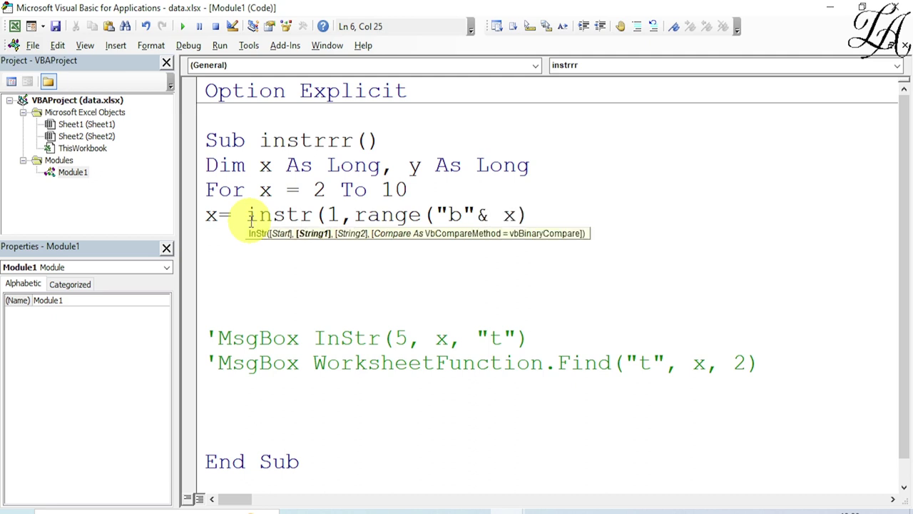
type(",\"")
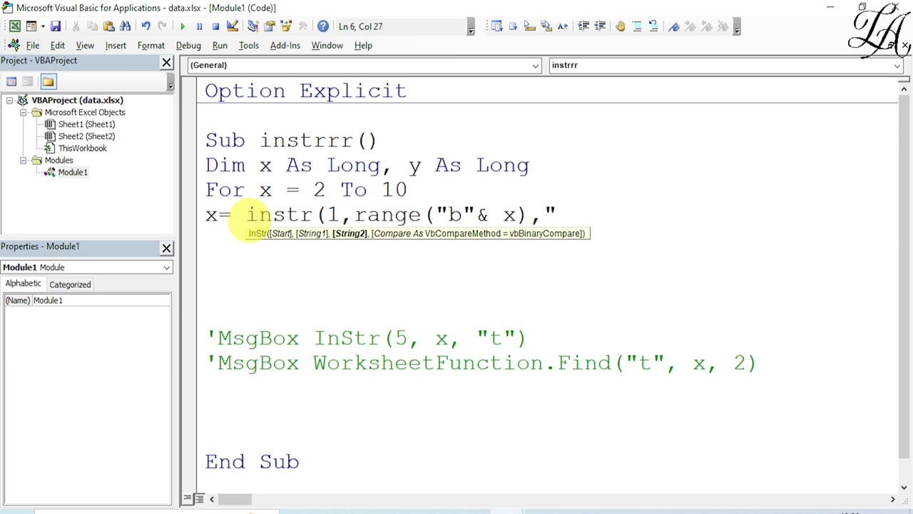
type("@\"")
type(")")
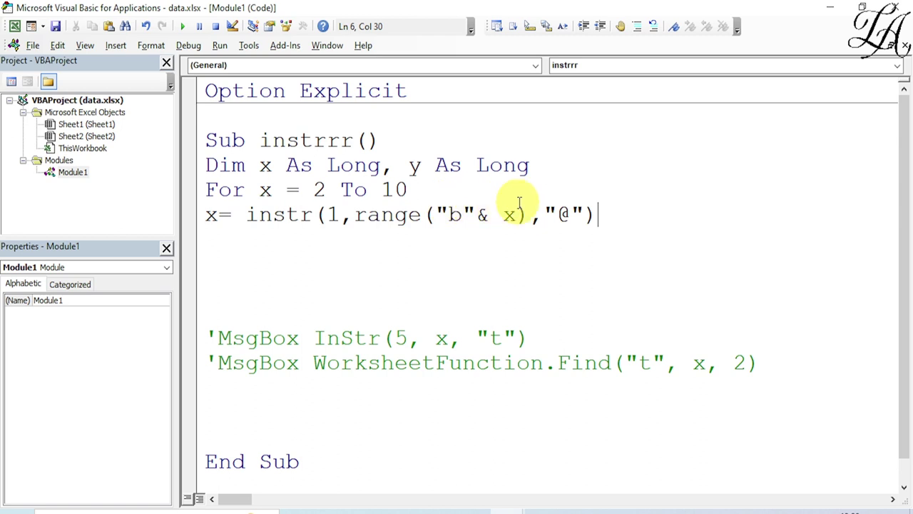
key("Return")
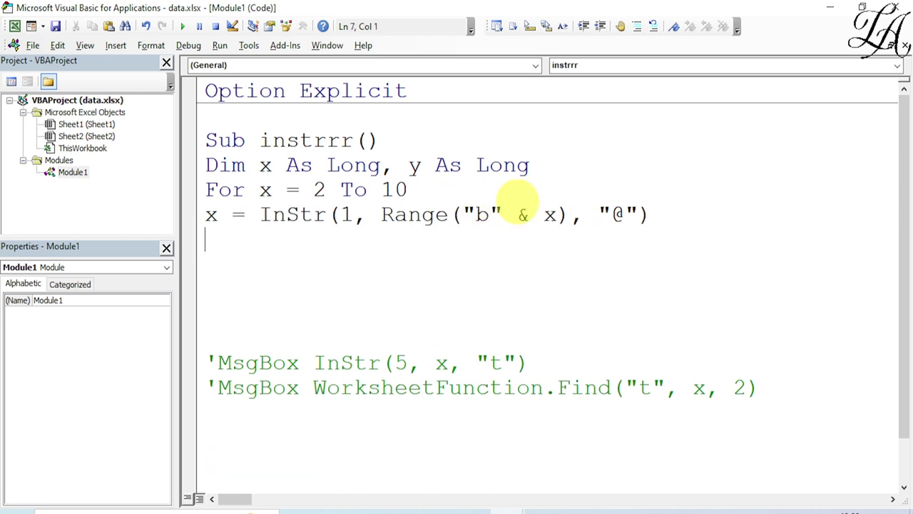
Add Range("e" & x) = Left(Range("b" & x), y - 1) to write usernames into column E
type("range")
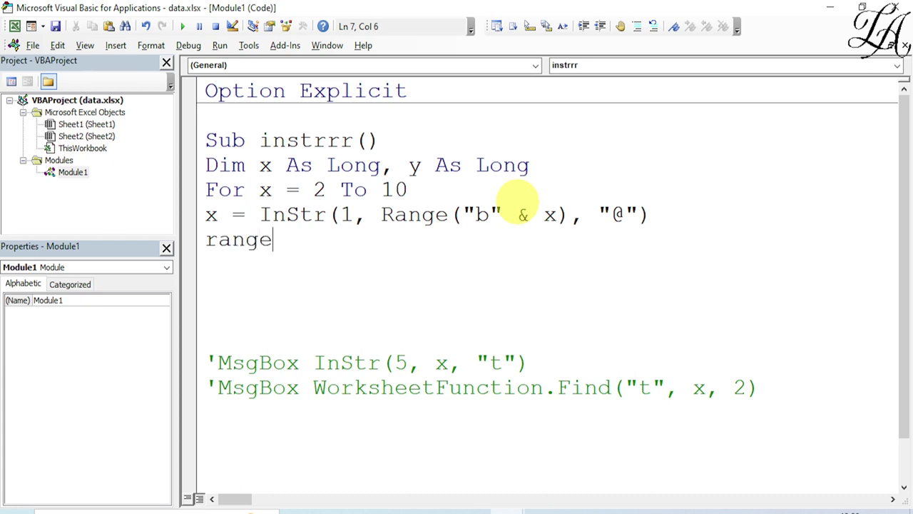
type("(")
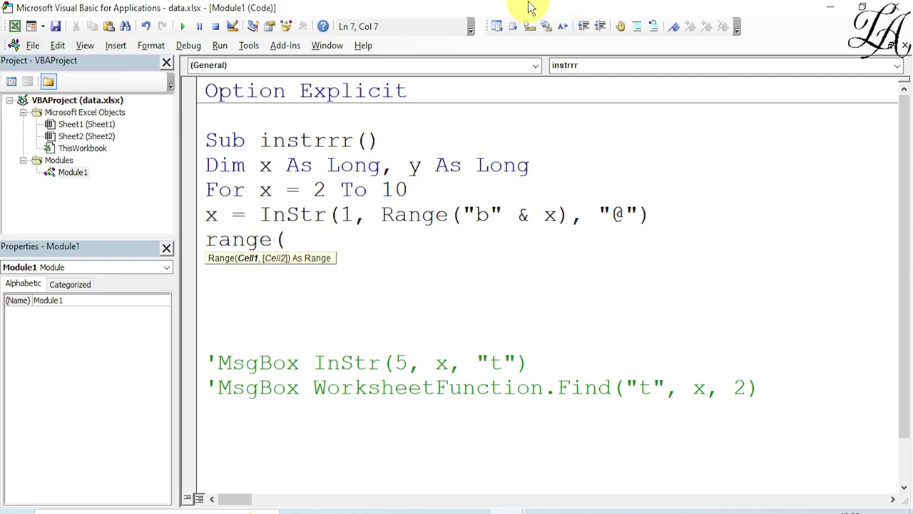
mouse_move(526, 10)
left_mouse_down()
mouse_move(714, 10)
mouse_move(536, 10)
left_mouse_up()
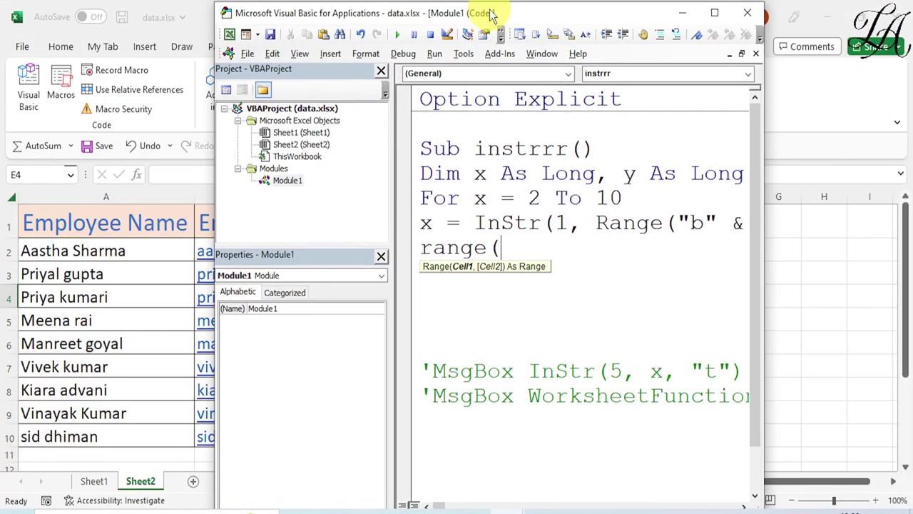
left_click(717, 13)
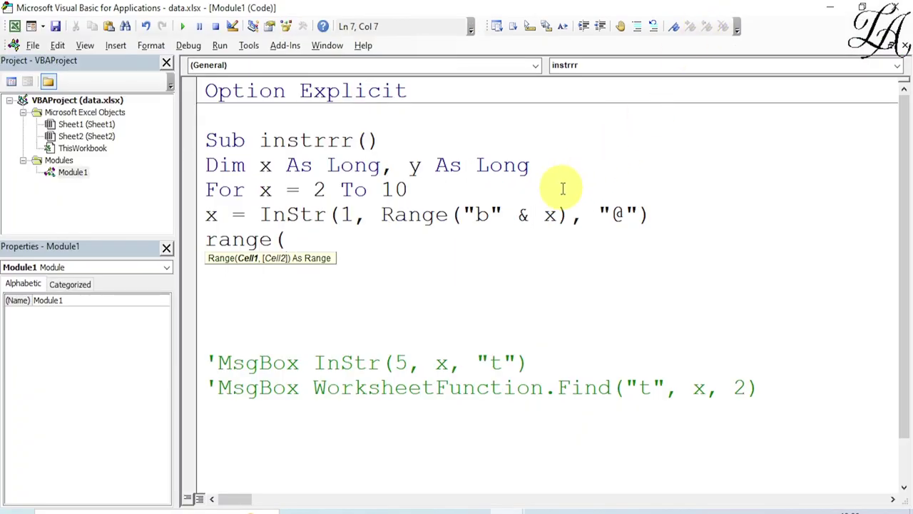
type("\"e")
type("\"")
type("& ")
type("x)")
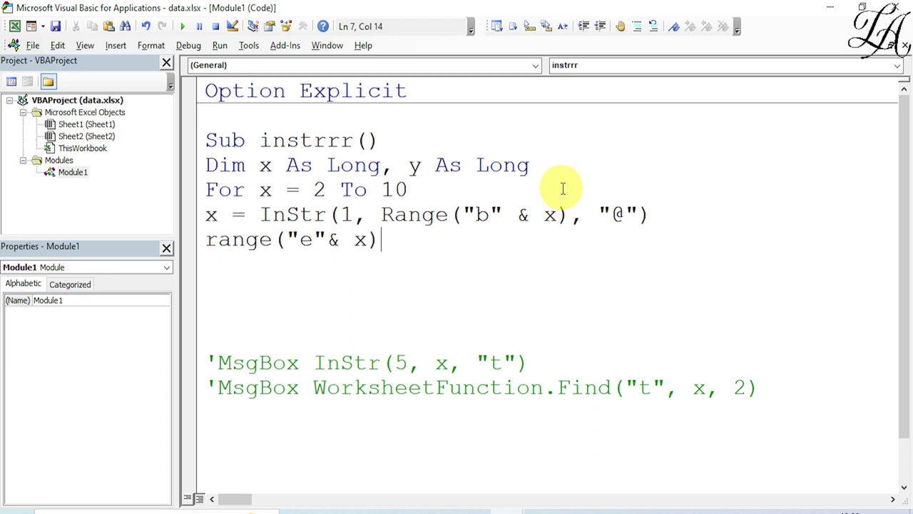
type("=")
type("1")
type("eft")
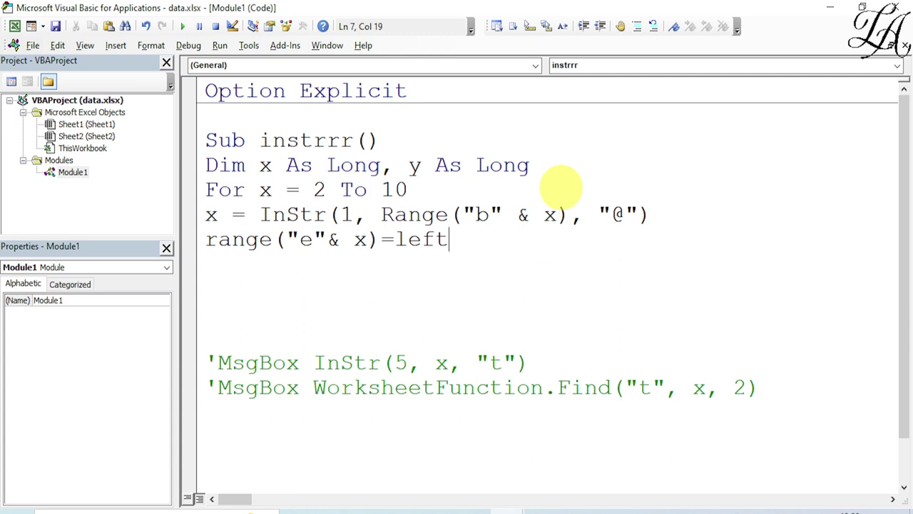
type("(r")
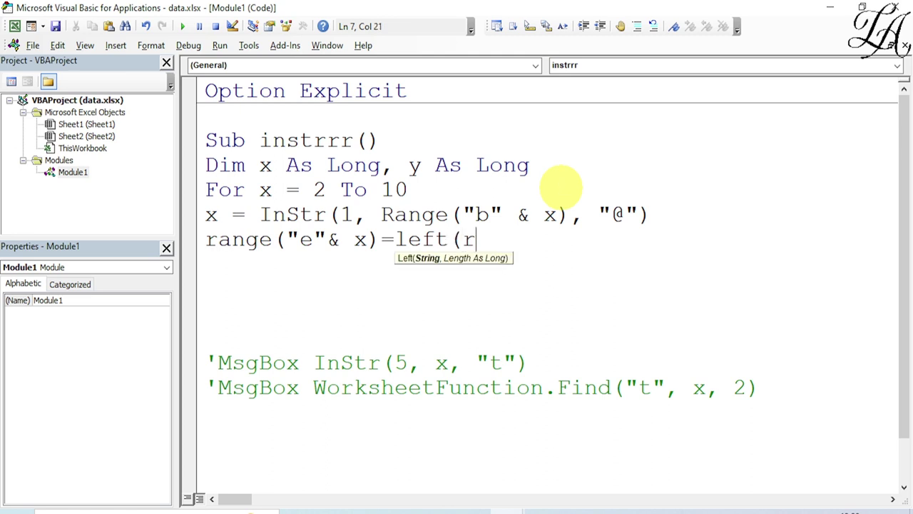
type("ange")
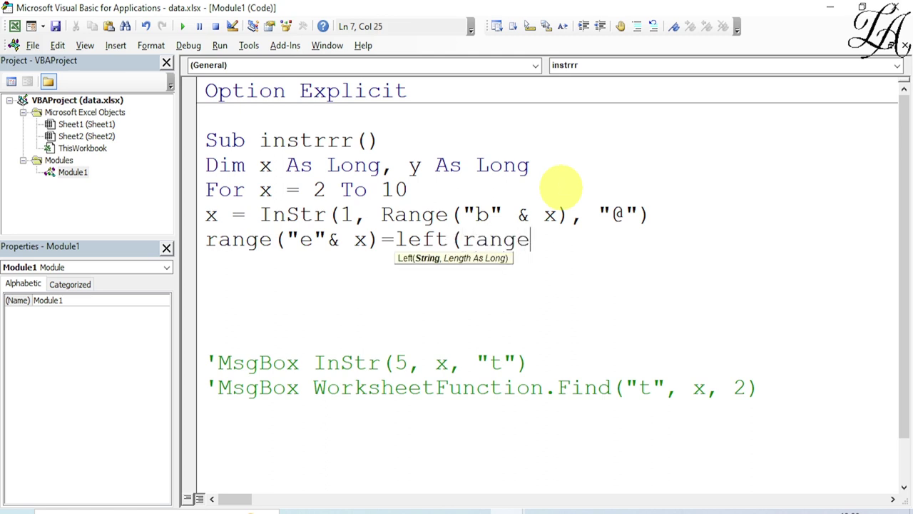
type("(\"b")
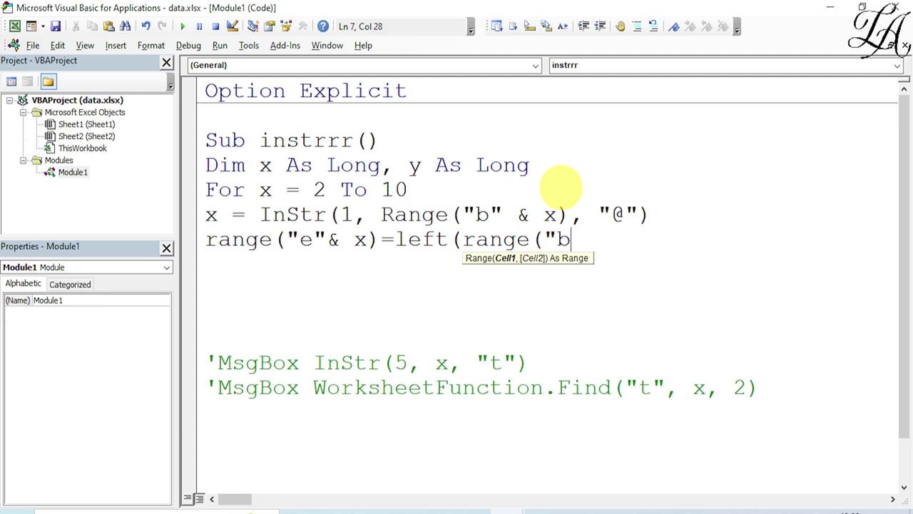
type("\"")
type("&")
type("x)")
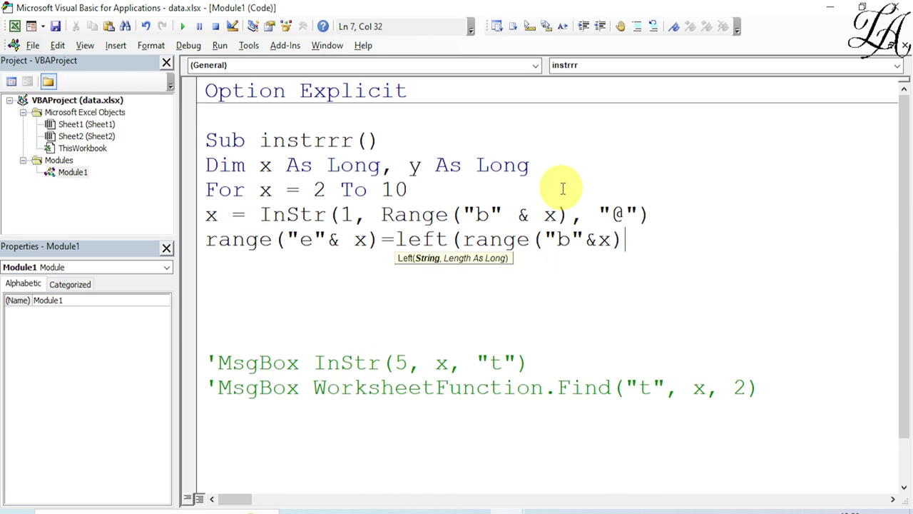
type(",")
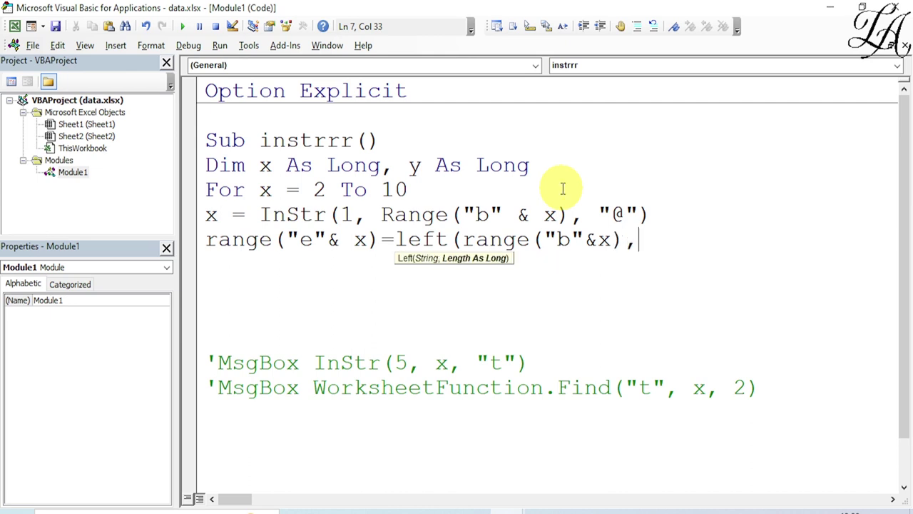
type("y")
type("-")
type("1")
type(")")
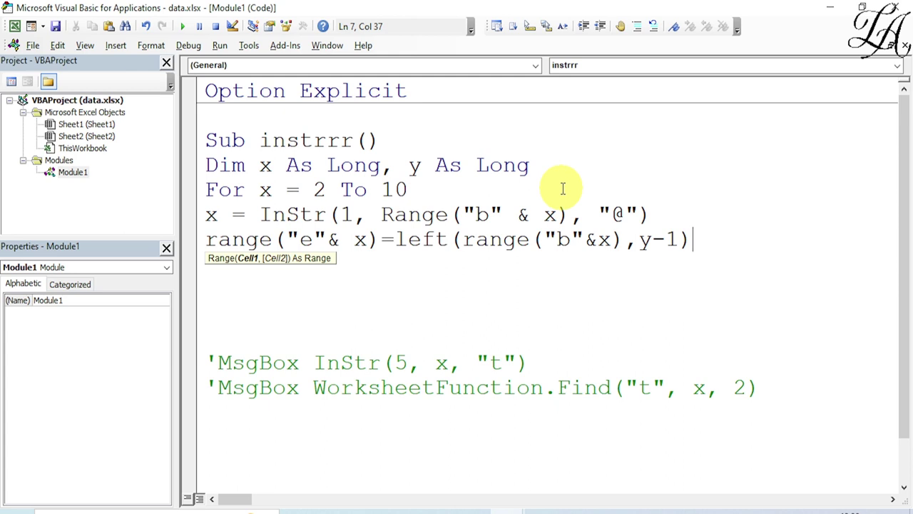
Assign the InStr result to y instead of x, and select the Left line for copying
left_click(214, 216)
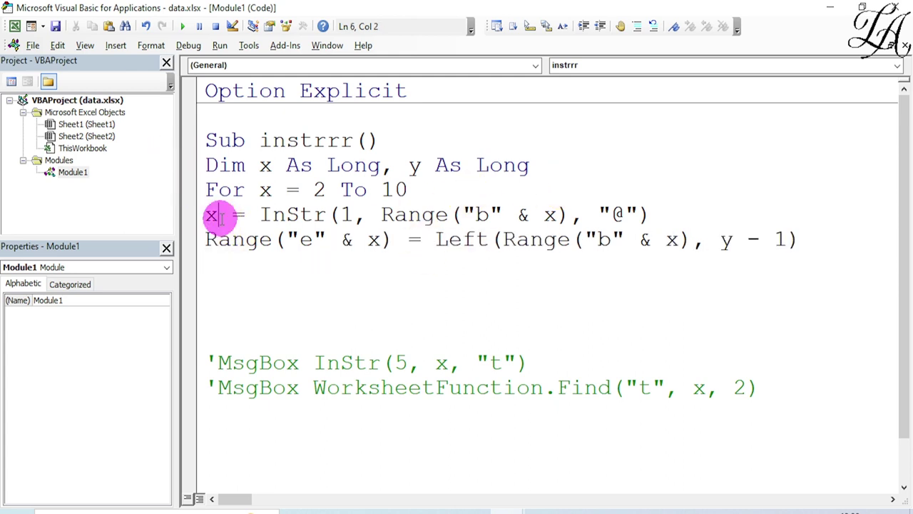
key("BackSpace")
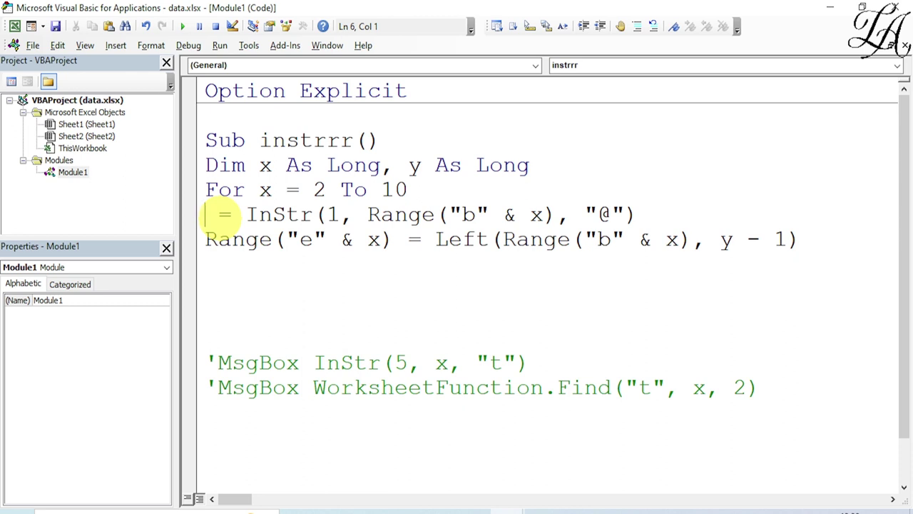
type("y")
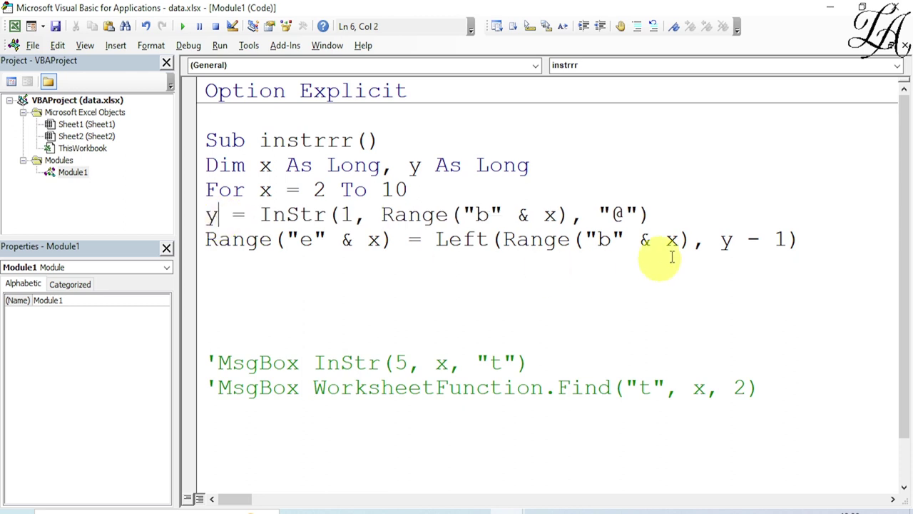
left_click(817, 239)
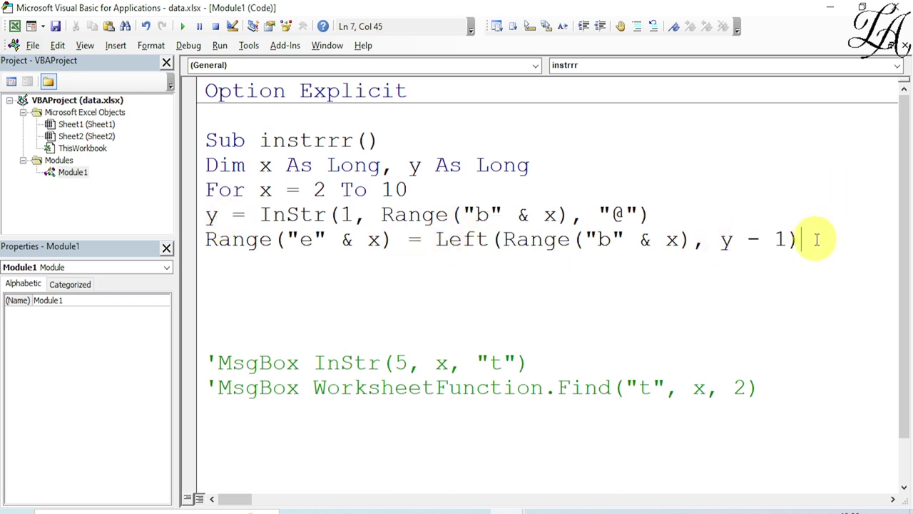
key("Return")
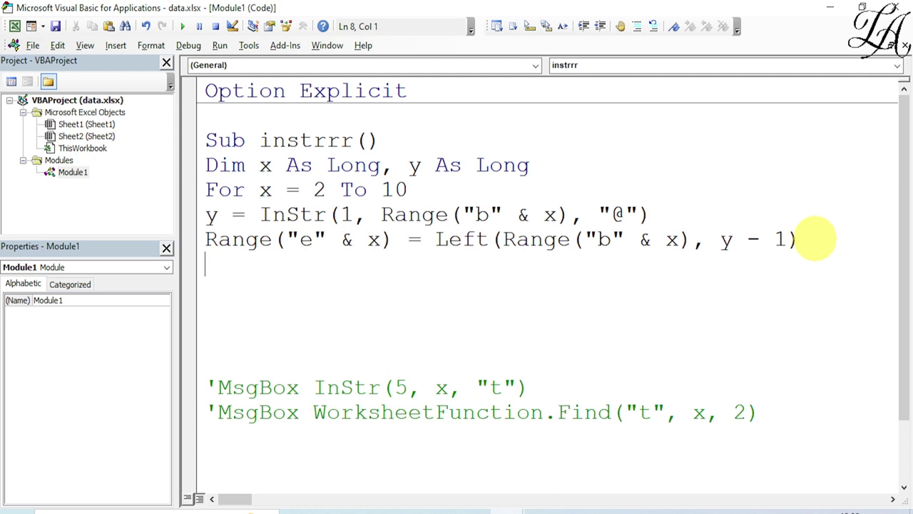
left_click_drag(815, 241, 206, 246)
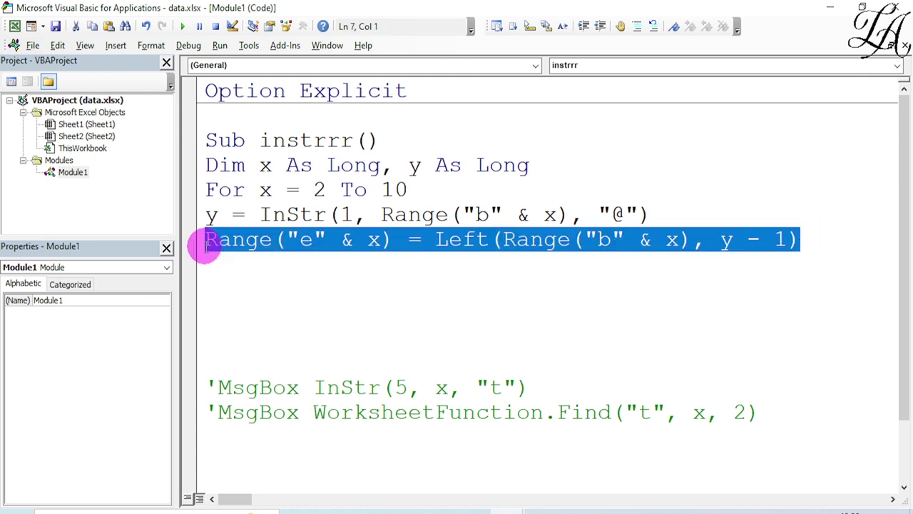
Paste a copy of the Left line, targeting column "f" and using Mid instead of Left
left_click(221, 280)
type("Range(\"e\" & x) = Left(Range(\"b\" & x), y - 1)")
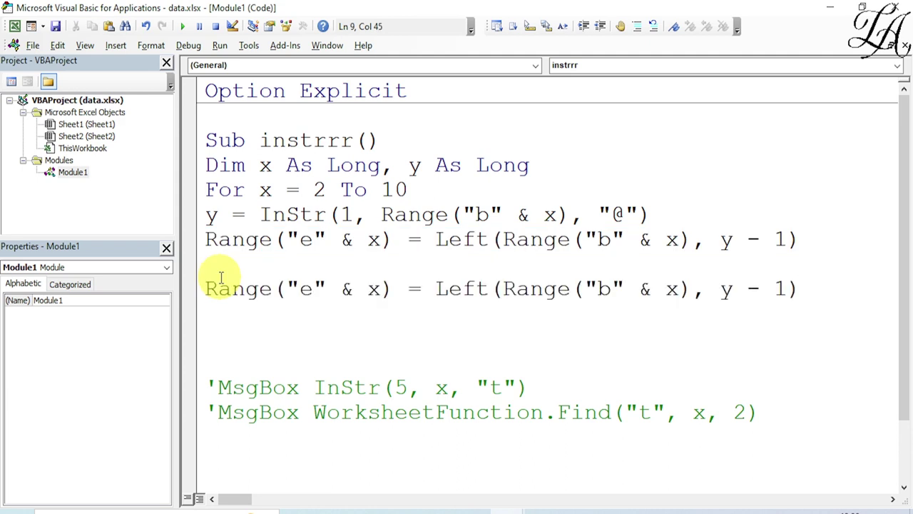
double_click(305, 289)
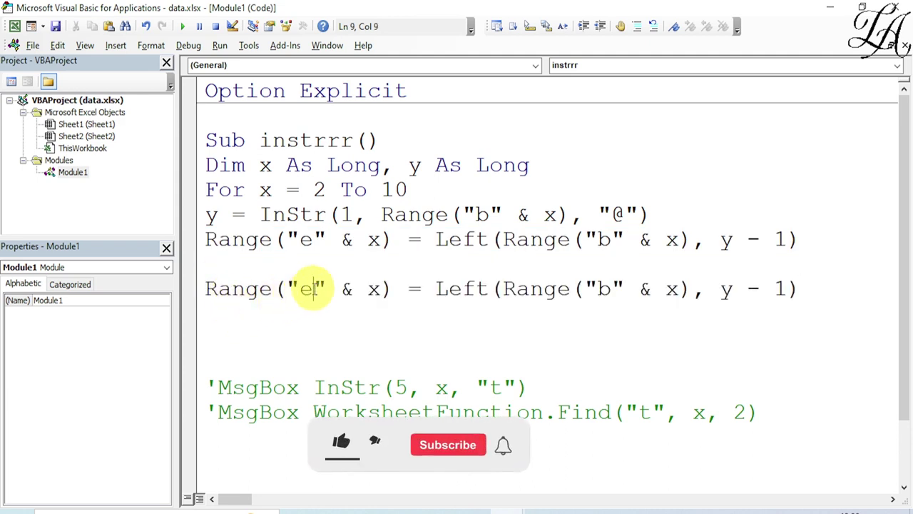
key("Delete")
type("f")
left_click(491, 288)
key("BackSpace")
key("BackSpace")
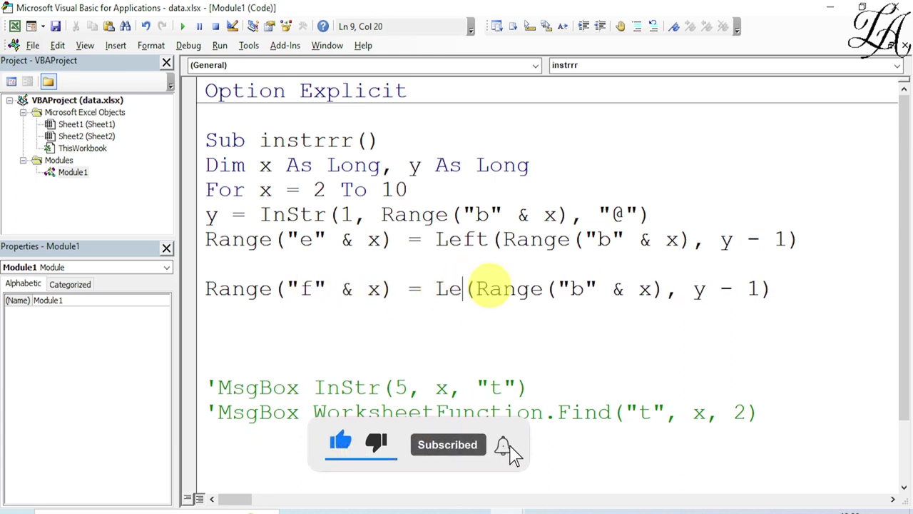
key("BackSpace")
key("BackSpace")
type("mi")
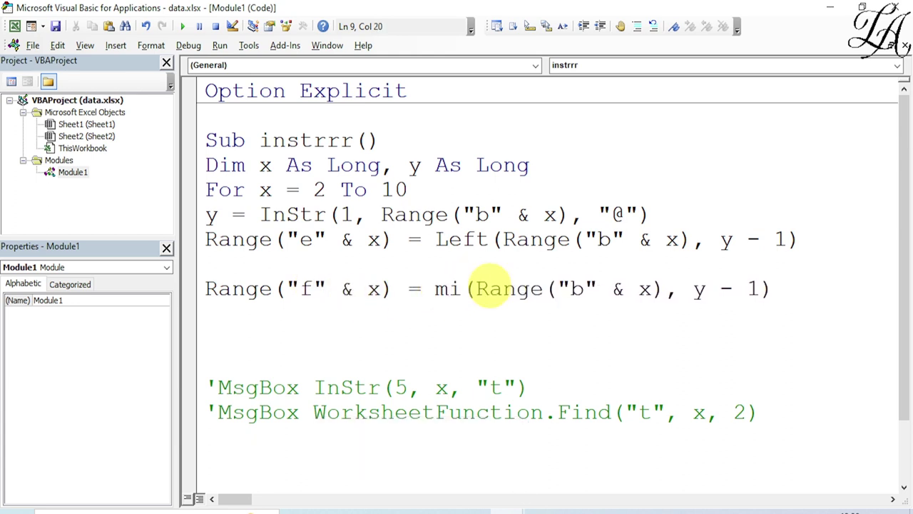
type("d")
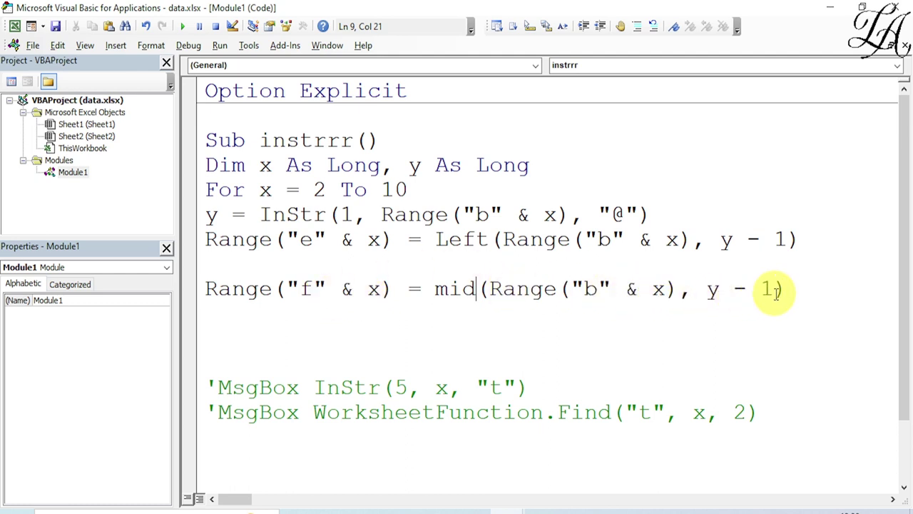
Change the Mid arguments to y + 1, 20 and run the macro with F5
left_click(747, 288)
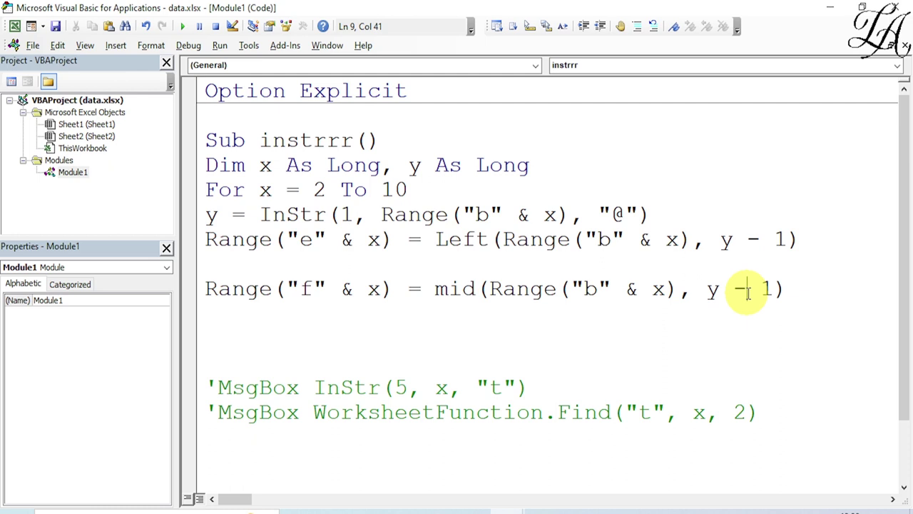
key("BackSpace")
type("+")
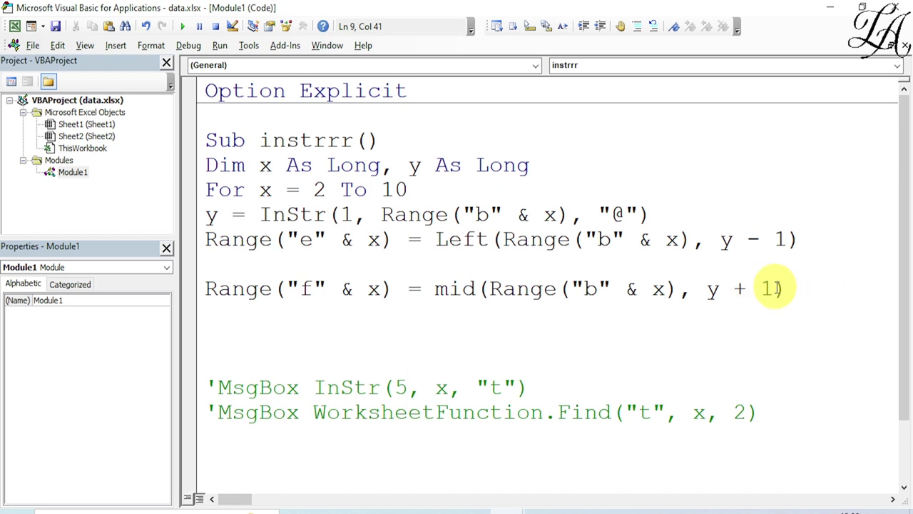
left_click(774, 288)
type(",")
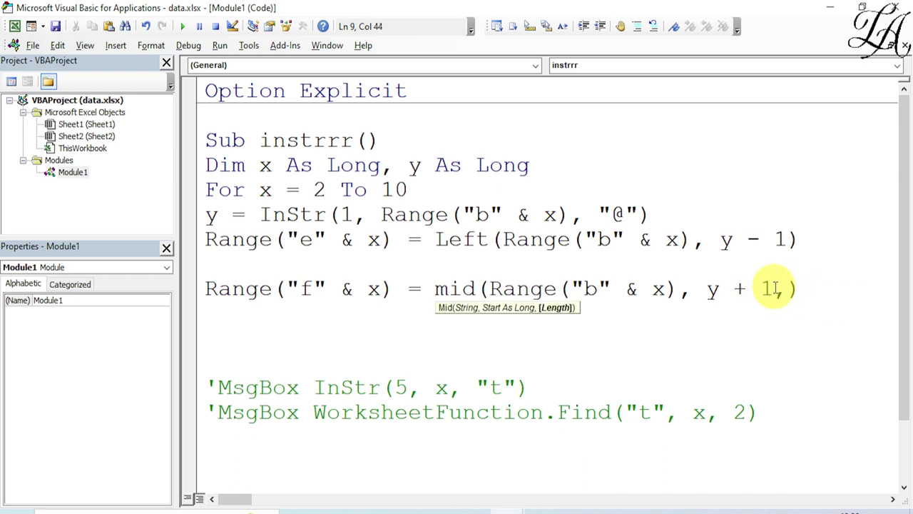
type("20")
key("F5")
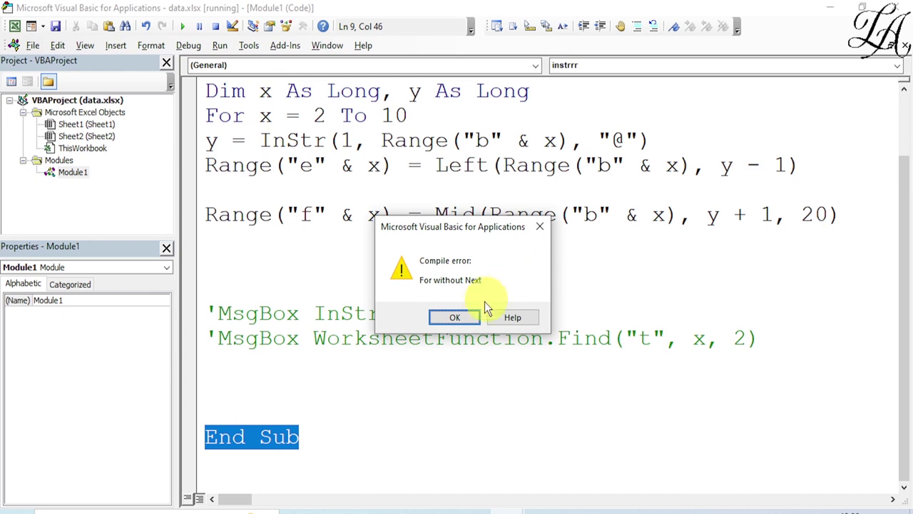
Dismiss the For without Next error, add Next x before End Sub, and reveal the worksheet
left_click(473, 322)
left_click(221, 387)
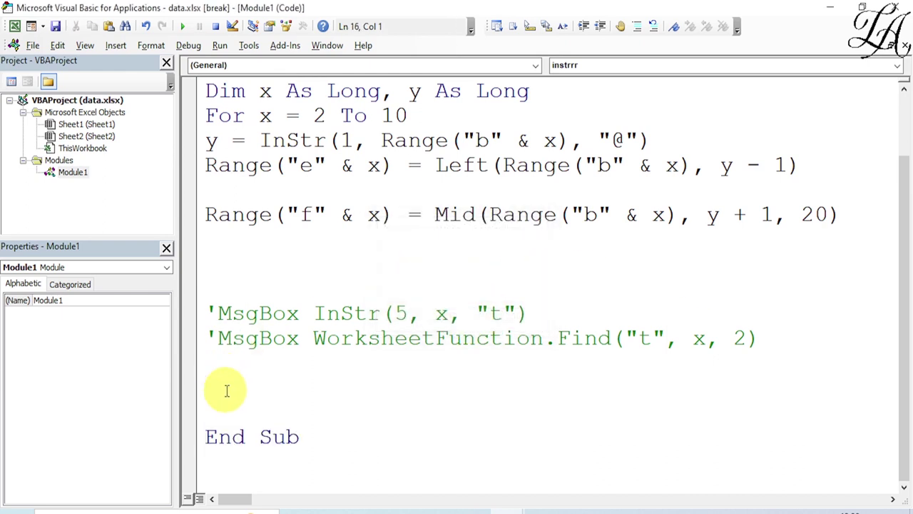
type("next ")
type("x")
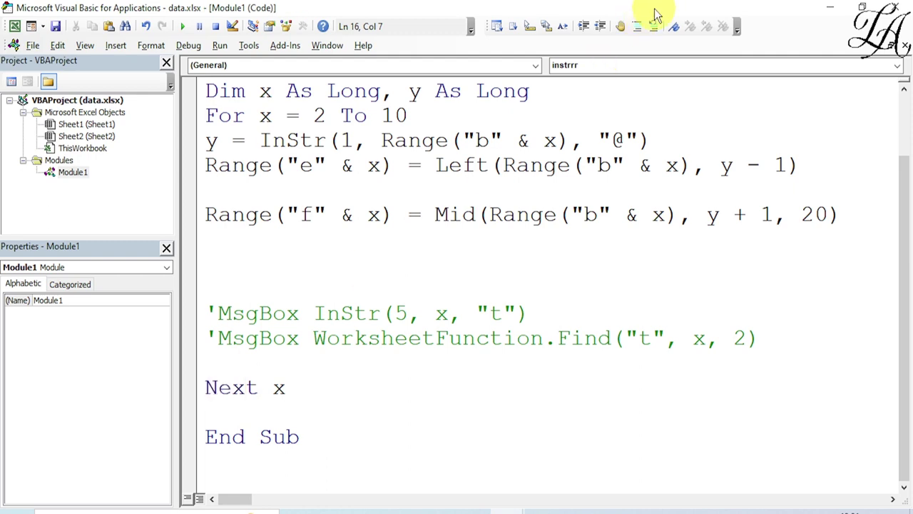
mouse_move(649, 15)
left_mouse_down()
mouse_move(666, 242)
mouse_move(444, 473)
left_mouse_up()
left_click(713, 251)
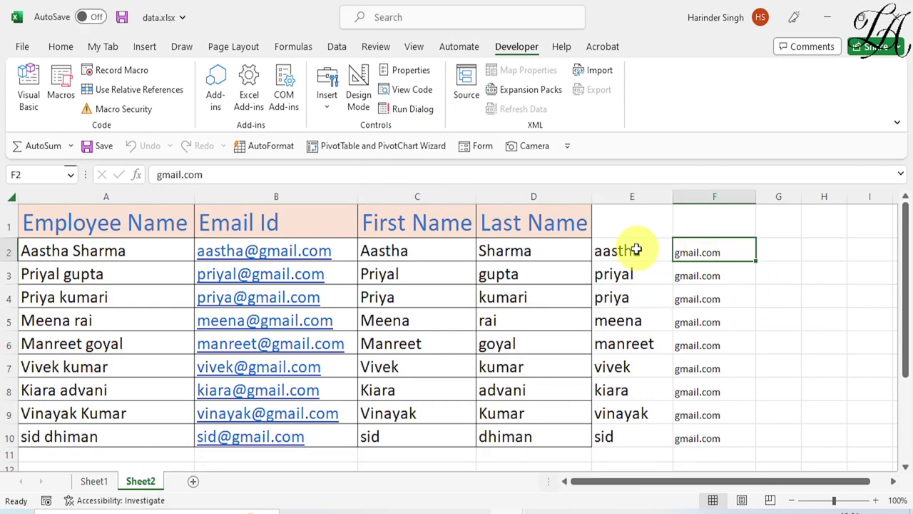
left_click(628, 252)
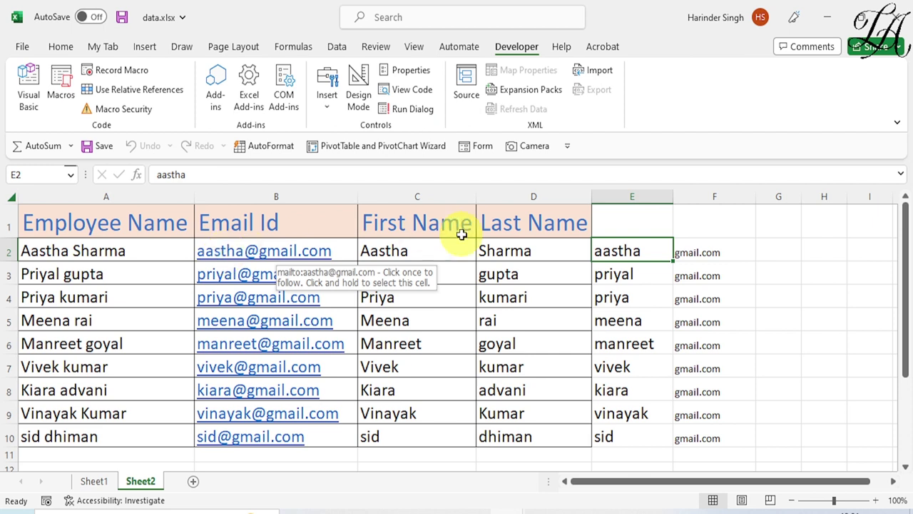
left_click(710, 258)
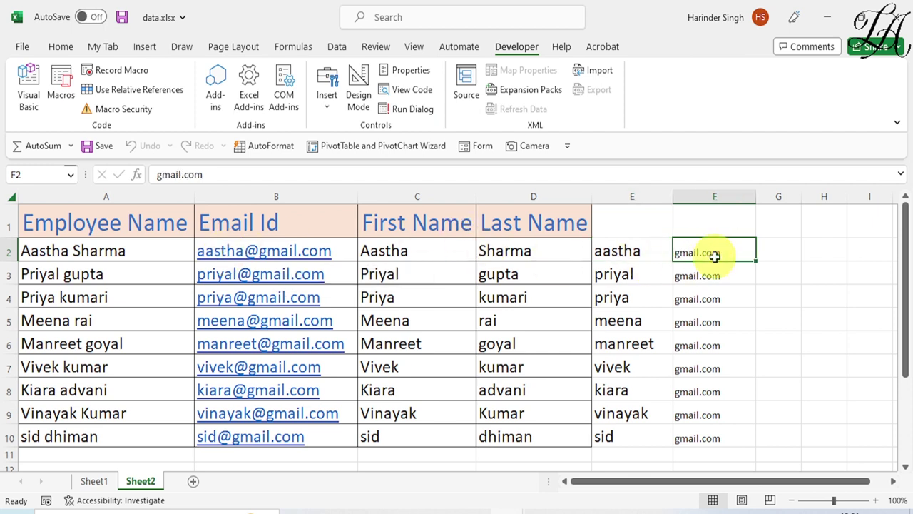
left_click(640, 274)
left_click(717, 276)
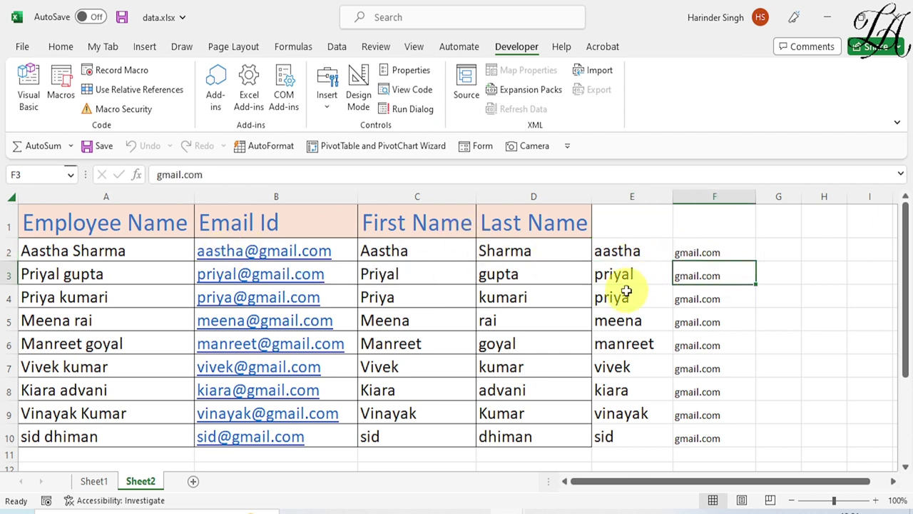
left_click(623, 297)
left_click(689, 300)
left_click(662, 321)
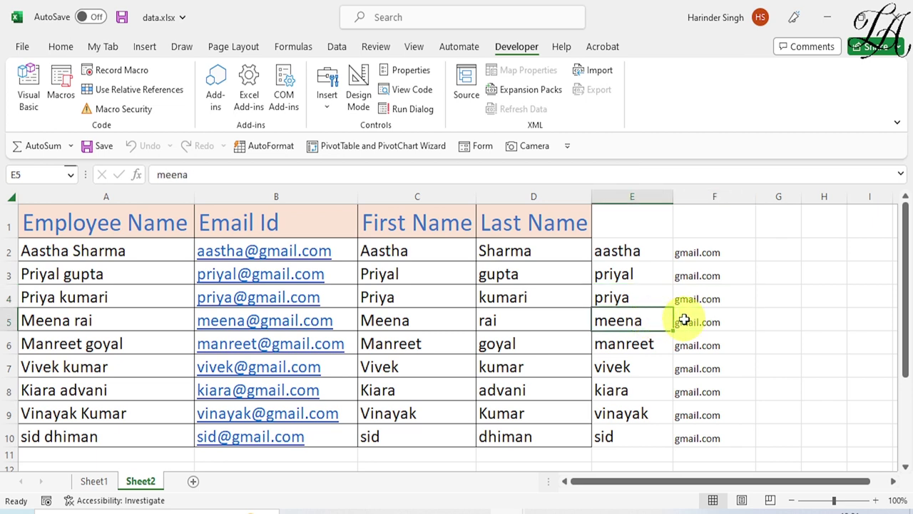
left_click(687, 320)
left_click(665, 345)
left_click(699, 346)
left_click(645, 369)
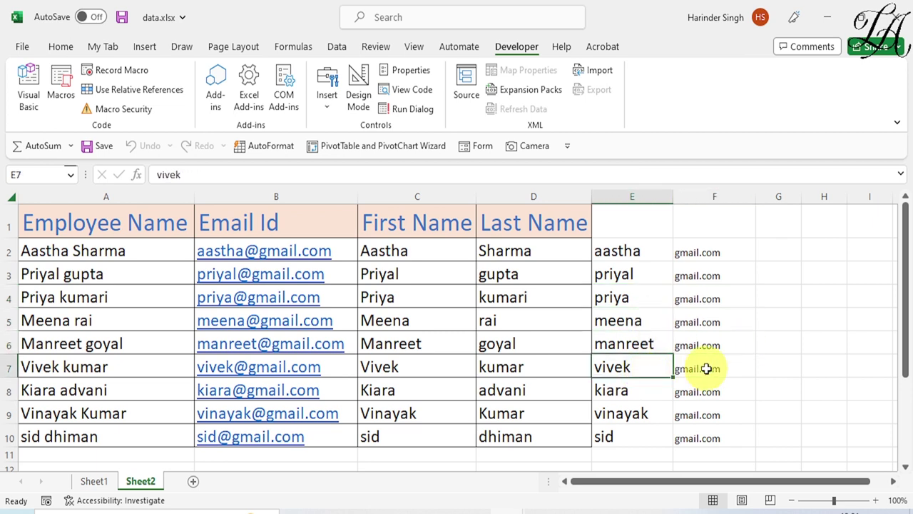
left_click(706, 370)
left_click(667, 392)
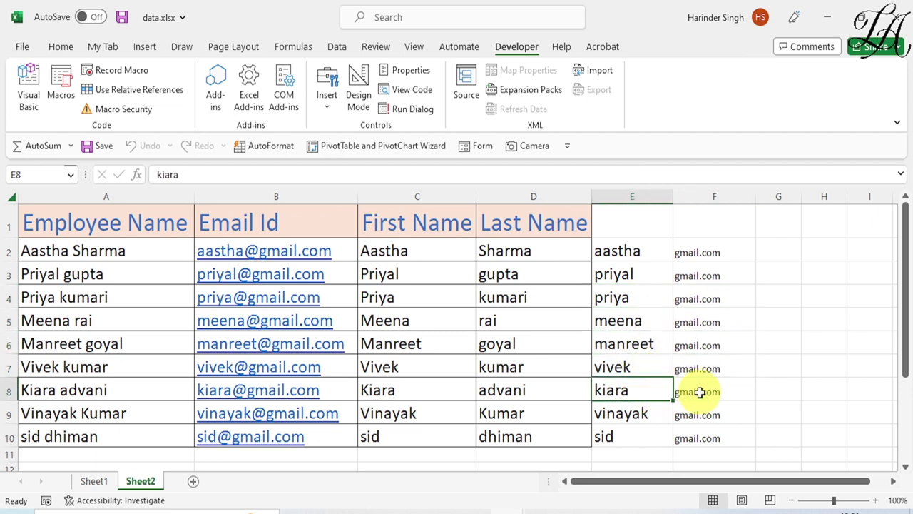
left_click(701, 391)
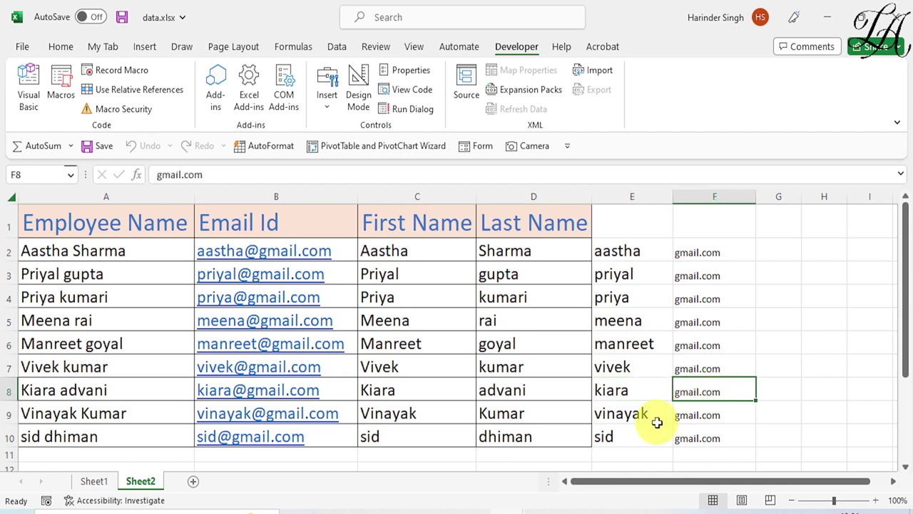